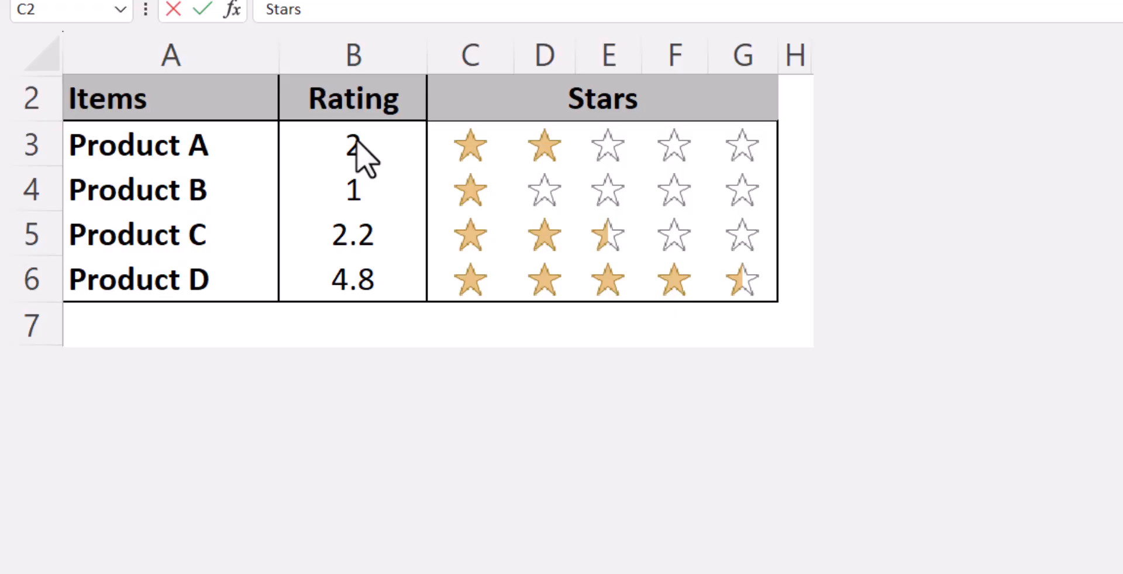
Set Product A's rating to 3.5 and Product B's rating to 4.8.
{"action": "left_click", "coordinate": [357, 142]}
{"action": "key", "text": "Escape"}
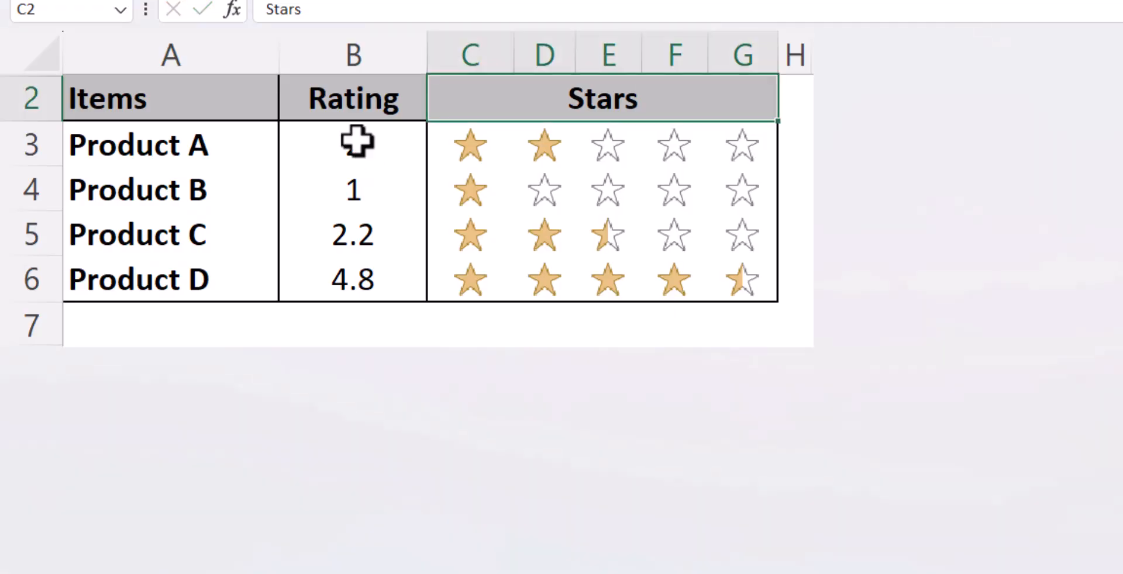
{"action": "left_click", "coordinate": [357, 142]}
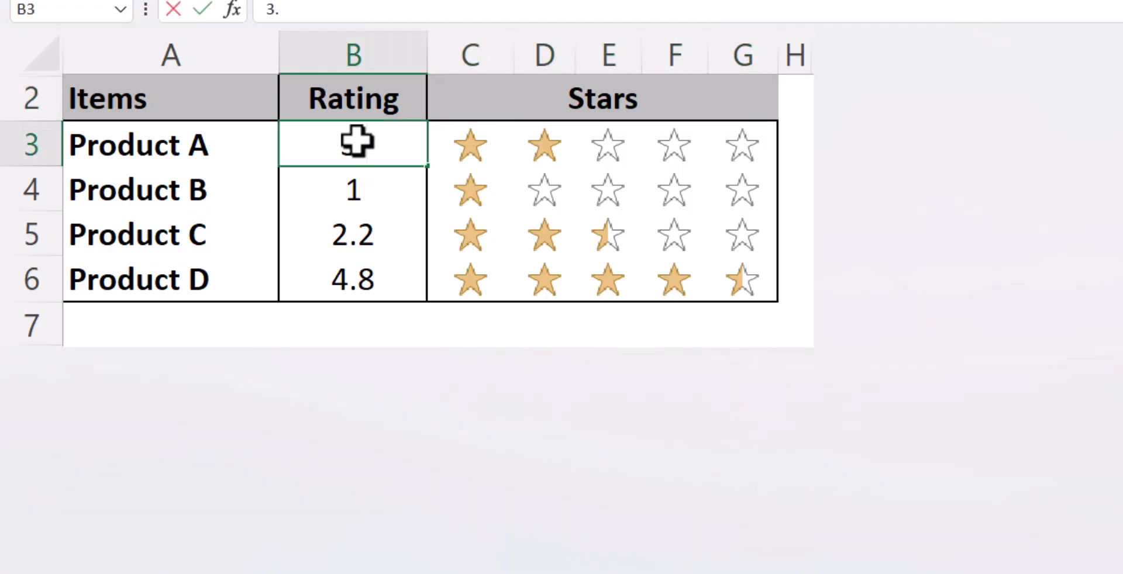
{"action": "key", "text": "Return"}
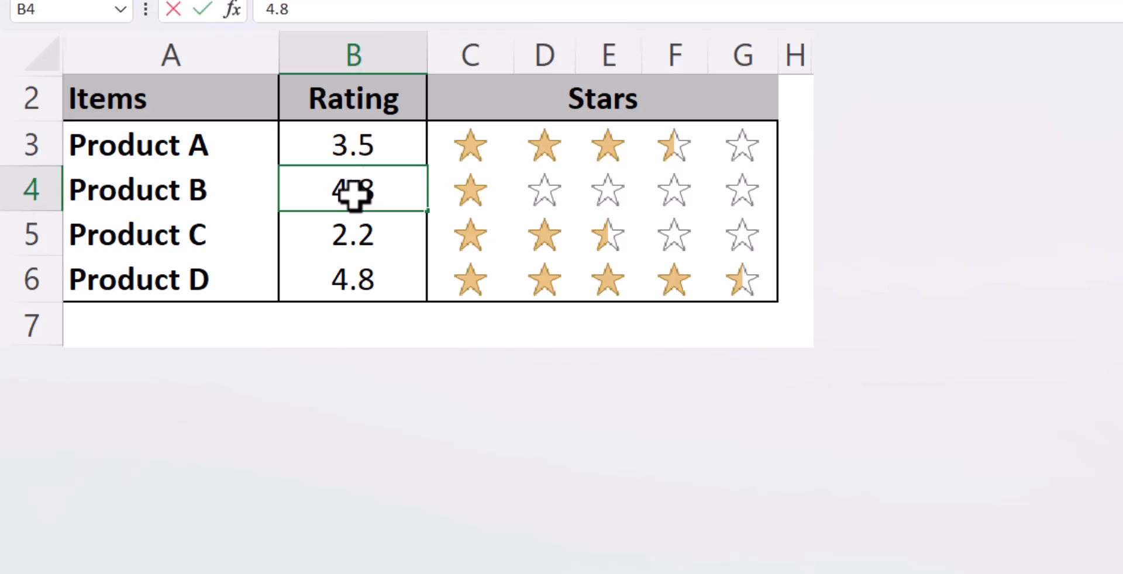
{"action": "type", "text": "8"}
{"action": "key", "text": "Return"}
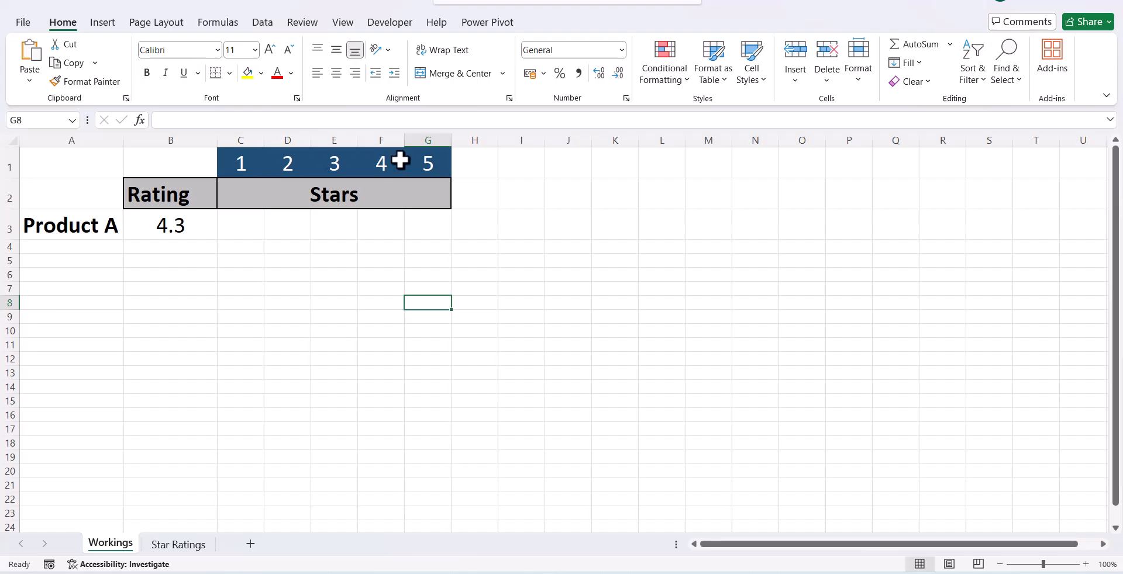
Begin an IF formula in cell C3 of the Workings sheet, with the column-locked reference $B3 opening its logical test.
{"action": "left_click", "coordinate": [228, 218]}
{"action": "type", "text": "=if"}
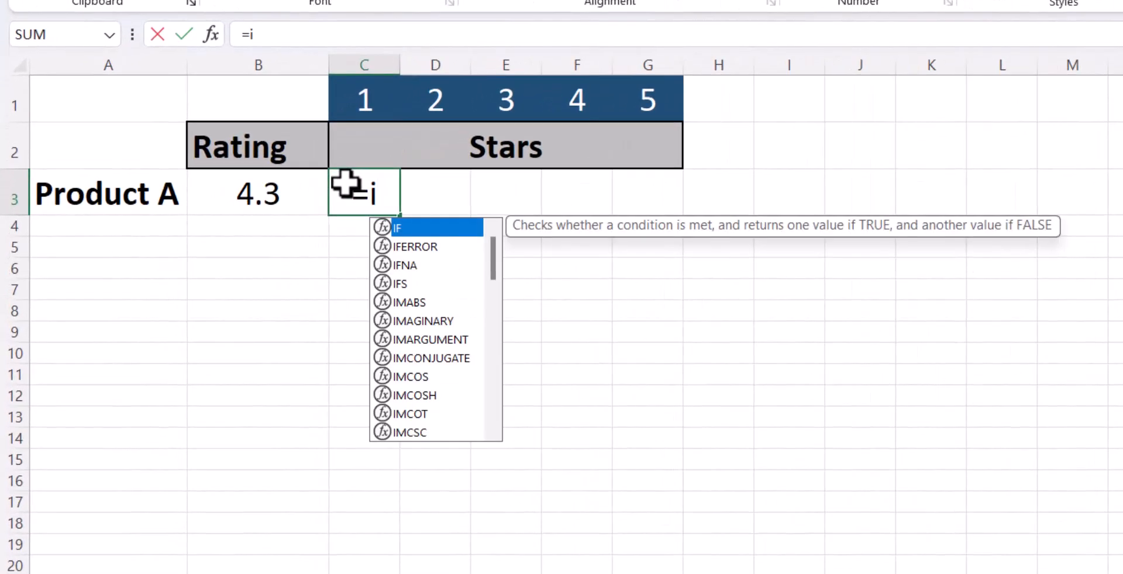
{"action": "key", "text": "Tab"}
{"action": "left_click", "coordinate": [266, 186]}
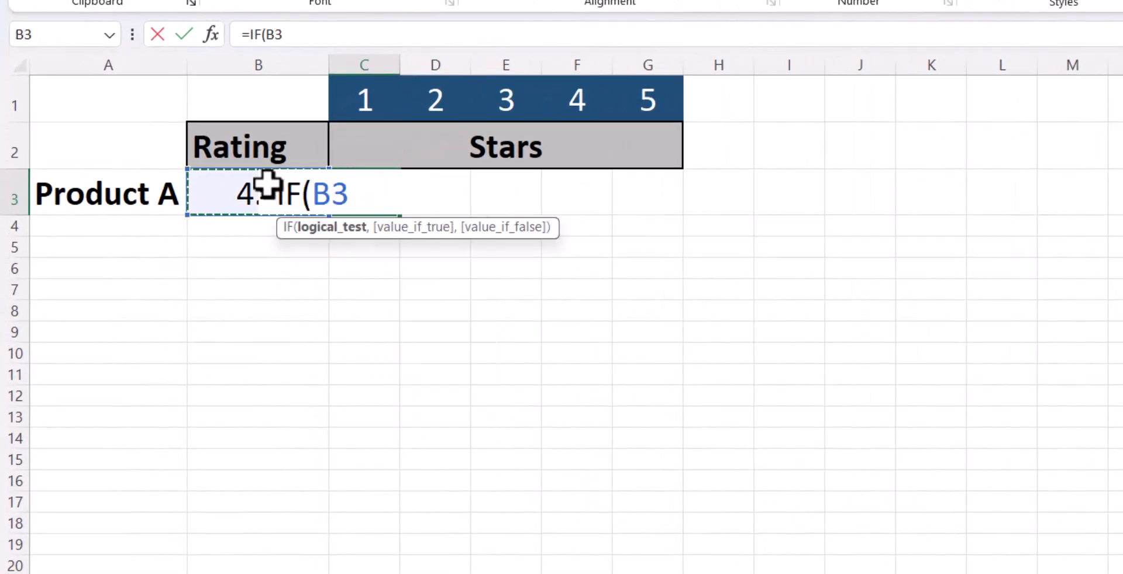
{"action": "key", "text": "F4"}
{"action": "key", "text": "F4"}
{"action": "key", "text": "F4"}
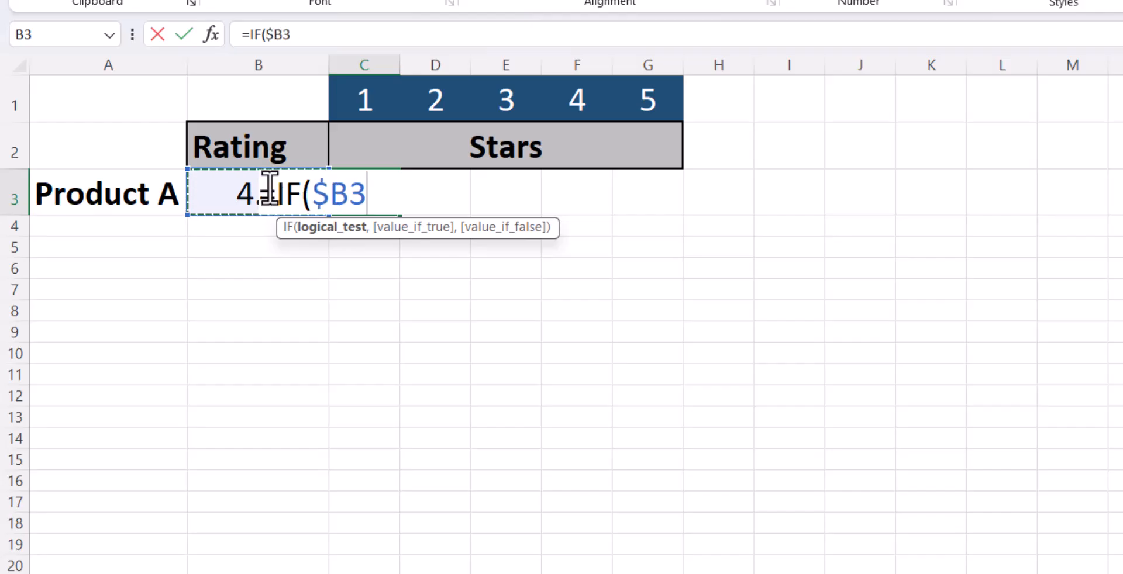
Complete the formula in C3 as =IF($B3>=C$1,1), locking the row of the star number reference.
{"action": "type", "text": ">"}
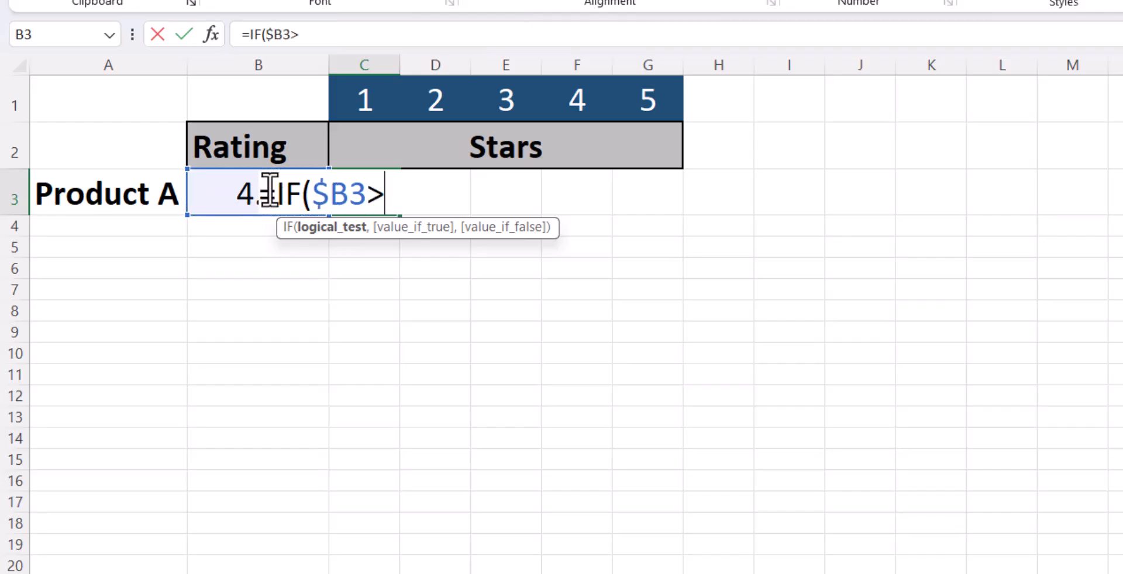
{"action": "left_click", "coordinate": [364, 82]}
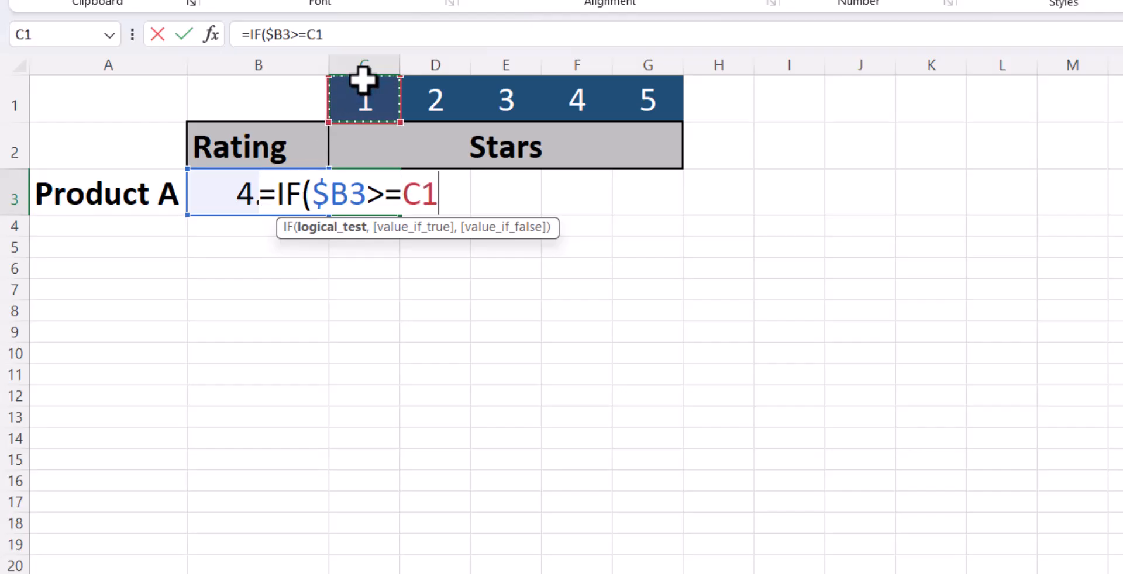
{"action": "key", "text": "F4"}
{"action": "key", "text": "F4"}
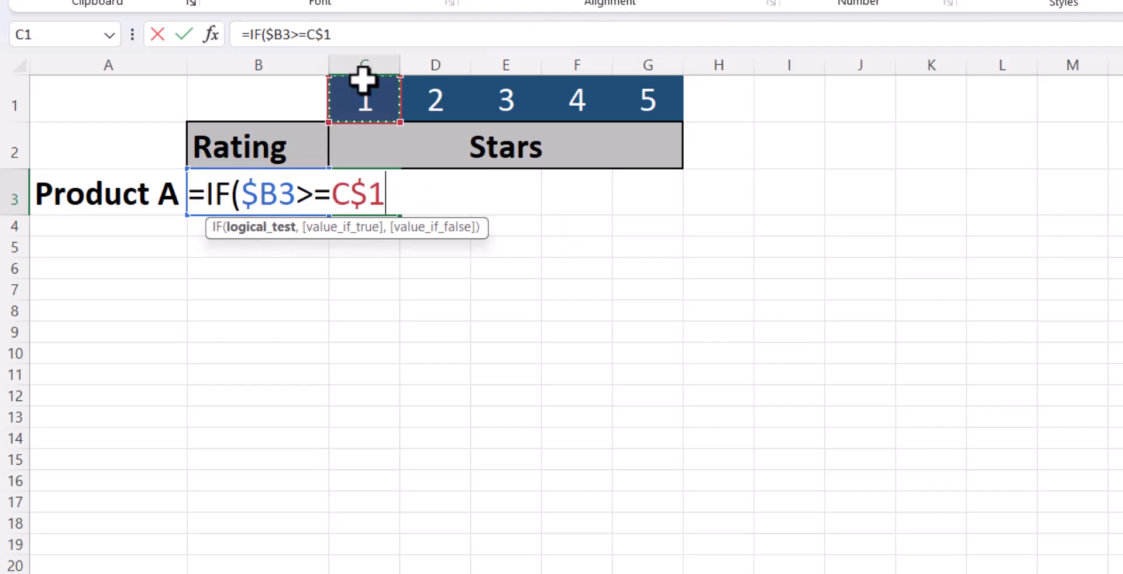
{"action": "type", "text": ","}
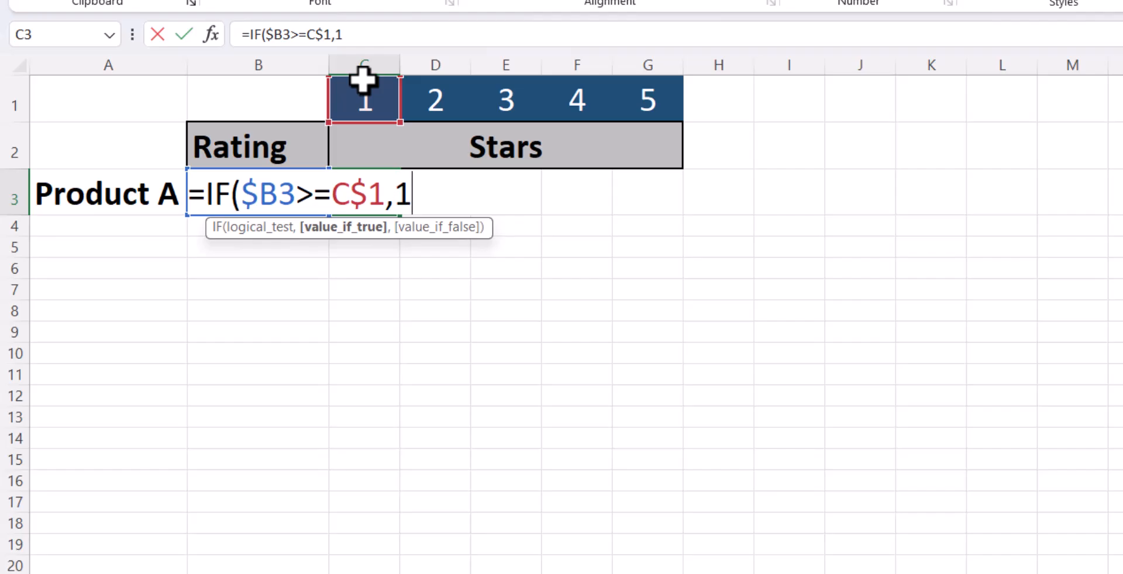
{"action": "type", "text": "1)"}
{"action": "key", "text": "Return"}
Examine the formula in C3 and the star numbers in C1:G1 that each Stars cell is compared against.
{"action": "left_click", "coordinate": [377, 198]}
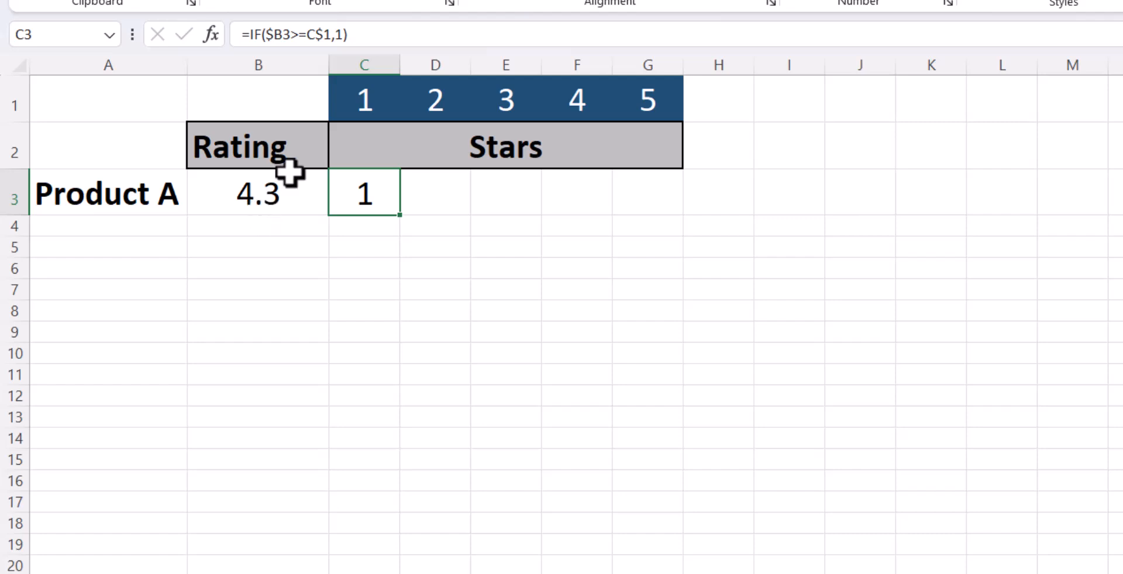
{"action": "left_click_drag", "start_coordinate": [366, 104], "coordinate": [642, 98]}
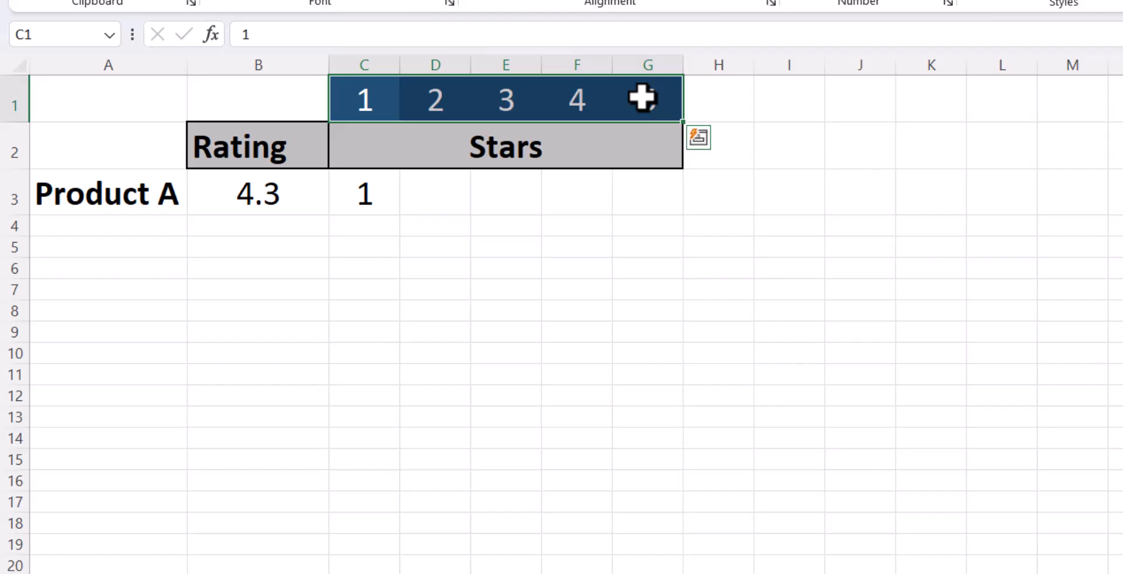
{"action": "left_click", "coordinate": [368, 203]}
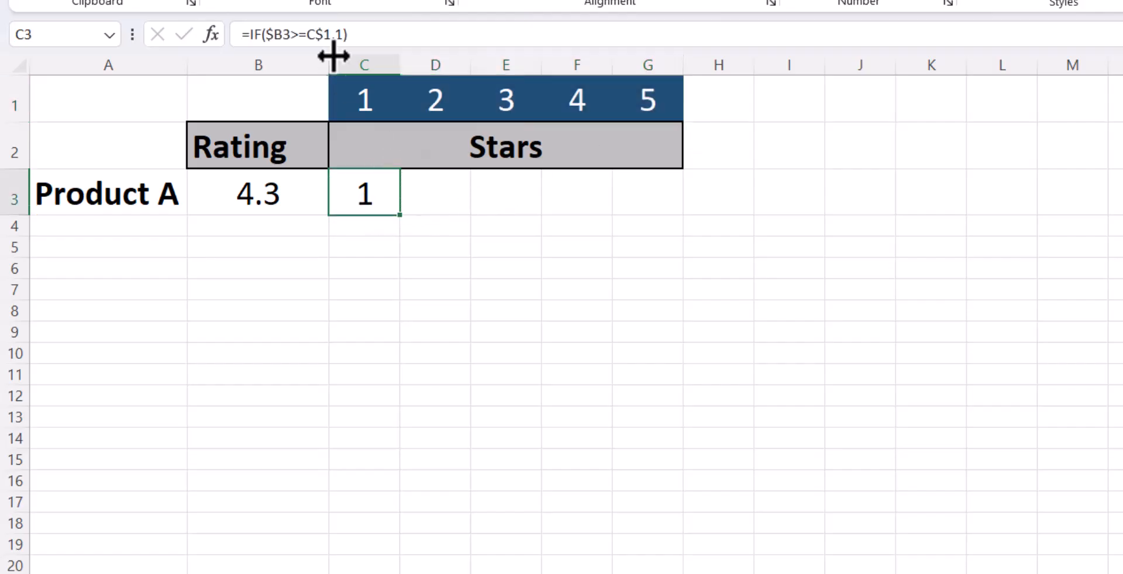
{"action": "left_click", "coordinate": [420, 201]}
{"action": "left_click", "coordinate": [430, 101]}
{"action": "left_click", "coordinate": [497, 202]}
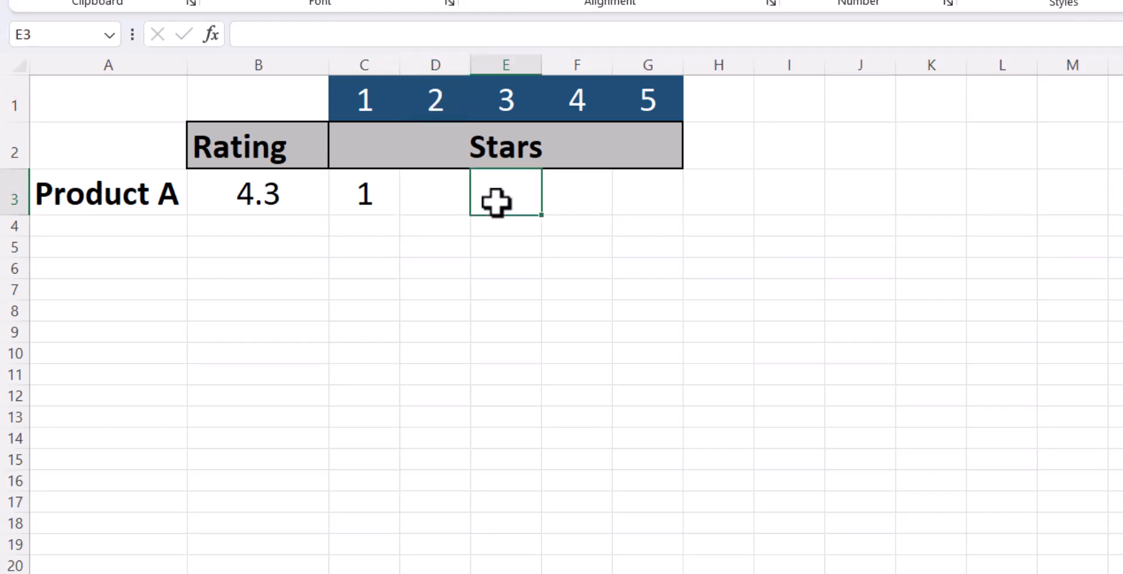
{"action": "left_click", "coordinate": [491, 104]}
Fill the C3 formula across to G3 and widen column G to fit its result.
{"action": "left_click", "coordinate": [389, 203]}
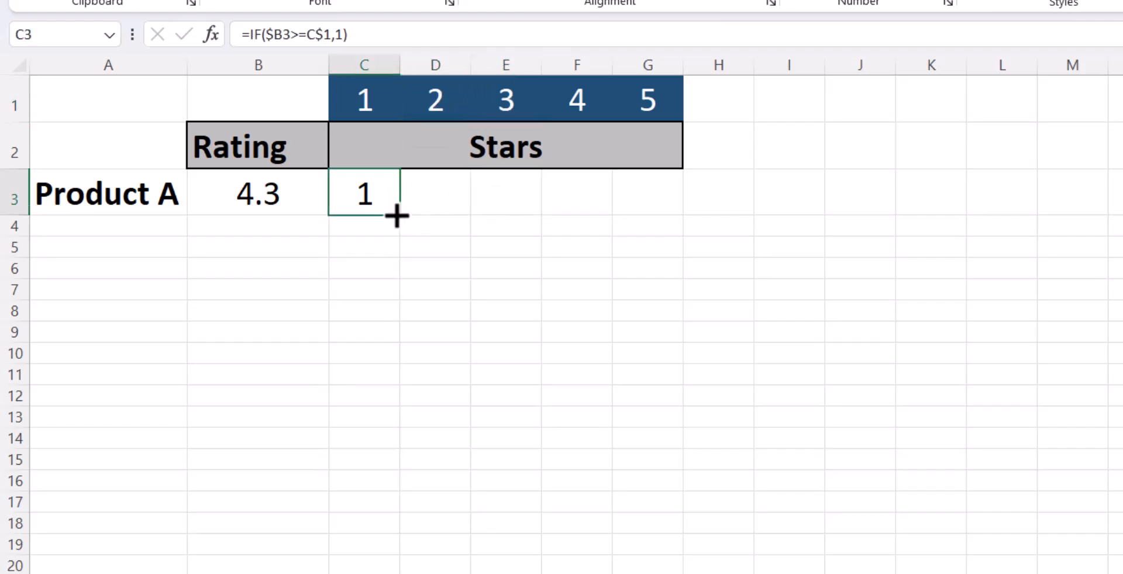
{"action": "left_click_drag", "start_coordinate": [398, 218], "coordinate": [659, 220]}
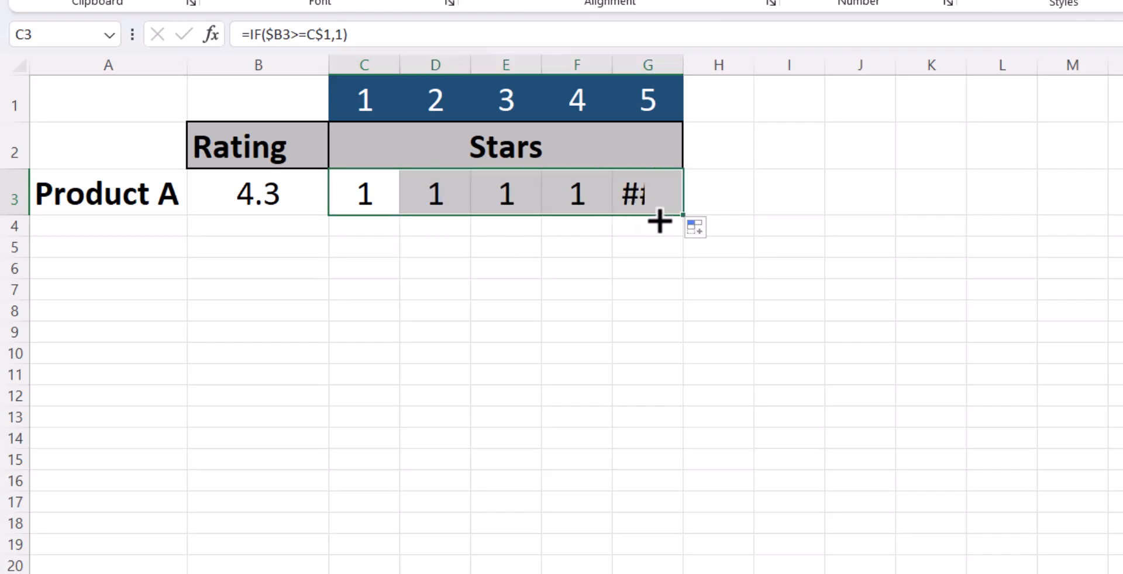
{"action": "left_click_drag", "start_coordinate": [682, 63], "coordinate": [754, 66]}
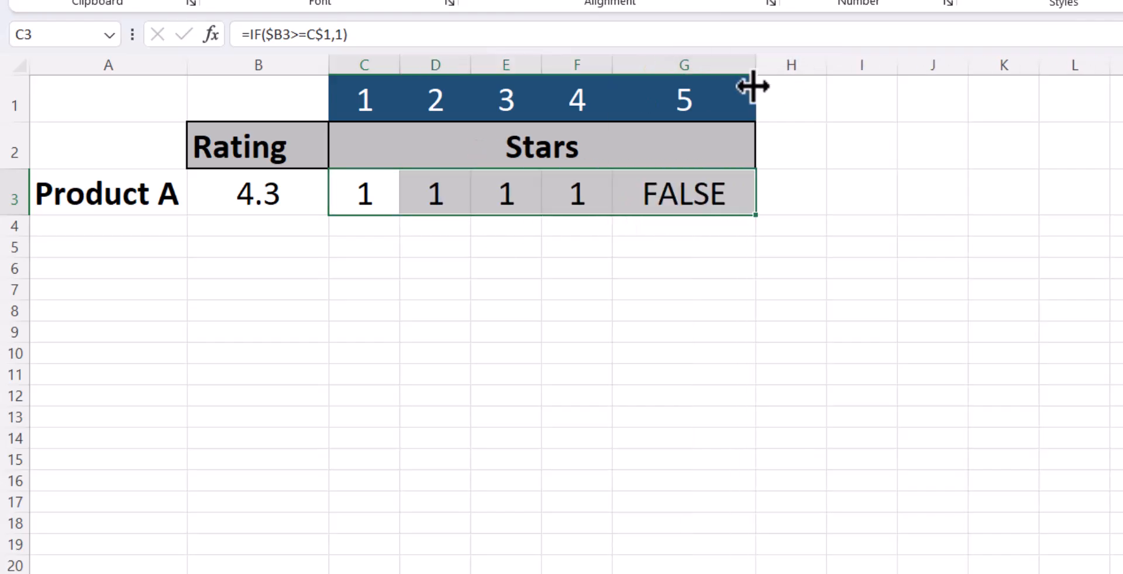
{"action": "left_click", "coordinate": [427, 202]}
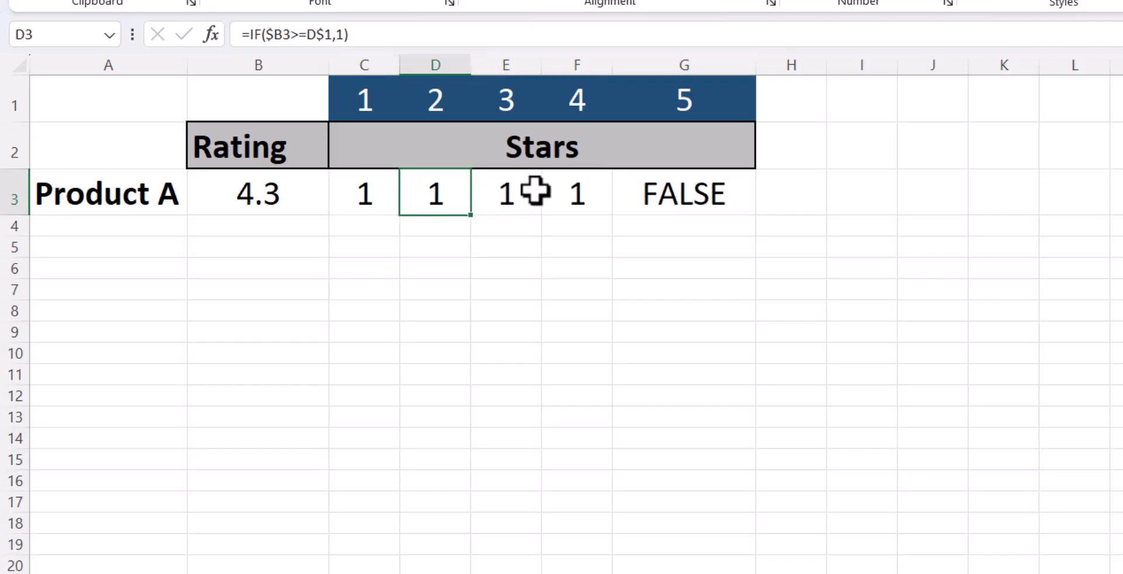
{"action": "left_click", "coordinate": [553, 193]}
{"action": "left_click", "coordinate": [284, 206]}
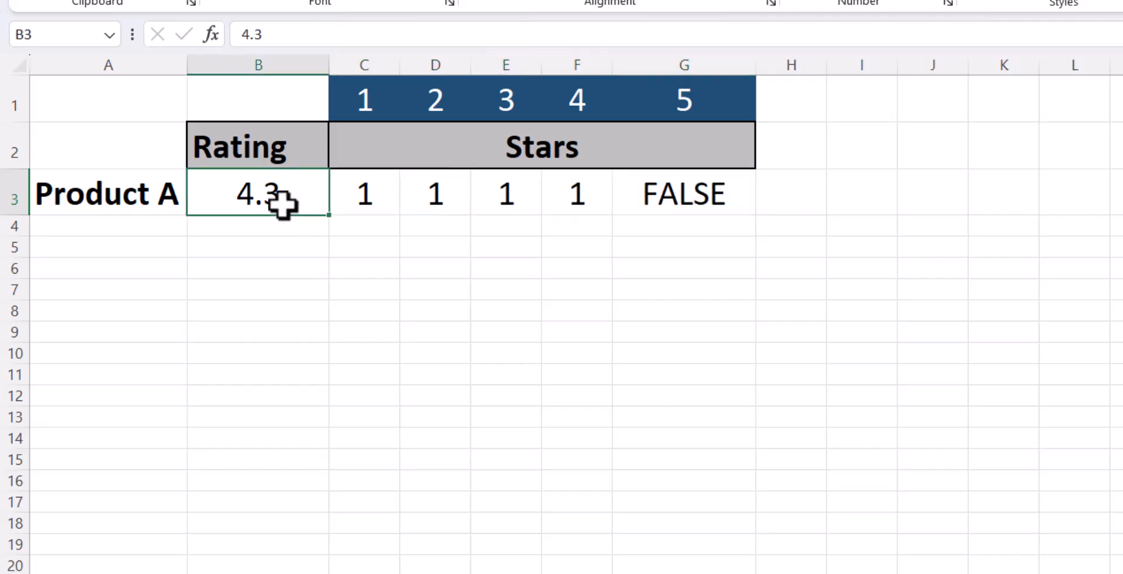
{"action": "left_click", "coordinate": [638, 194]}
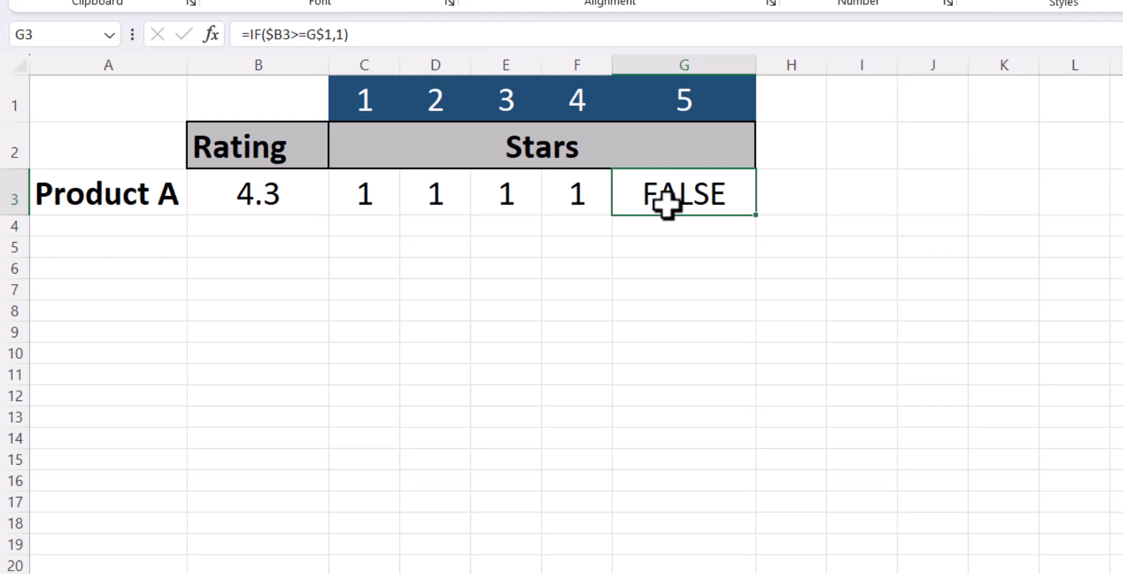
Set Product A's rating in B3 to 2.5 and widen columns E and F to fit their results.
{"action": "left_click", "coordinate": [250, 199]}
{"action": "type", "text": "2.5"}
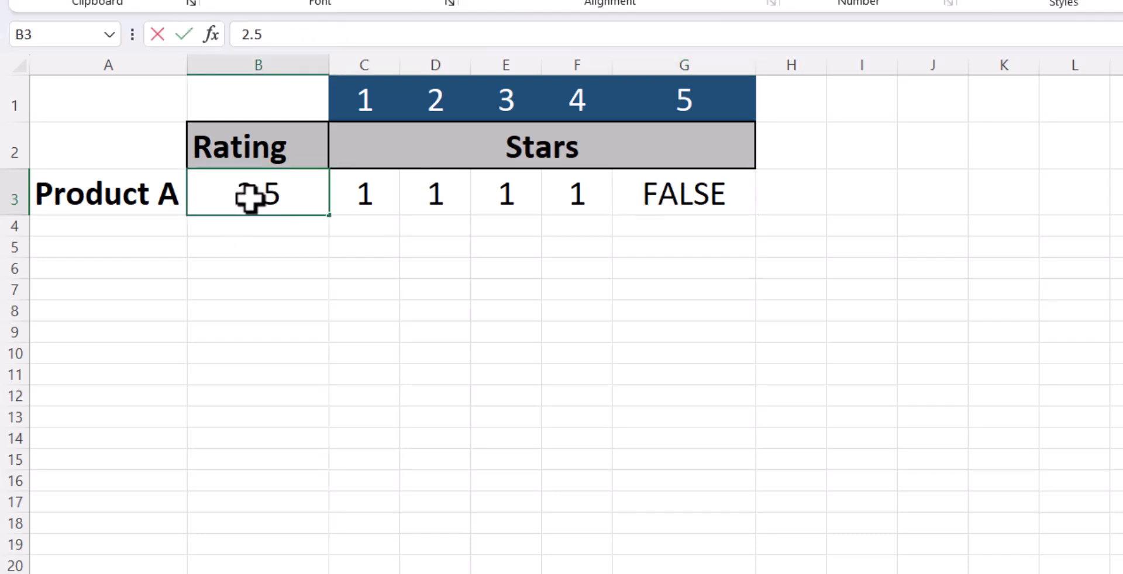
{"action": "key", "text": "Return"}
{"action": "left_click_drag", "start_coordinate": [541, 65], "coordinate": [579, 67]}
{"action": "left_click", "coordinate": [546, 188]}
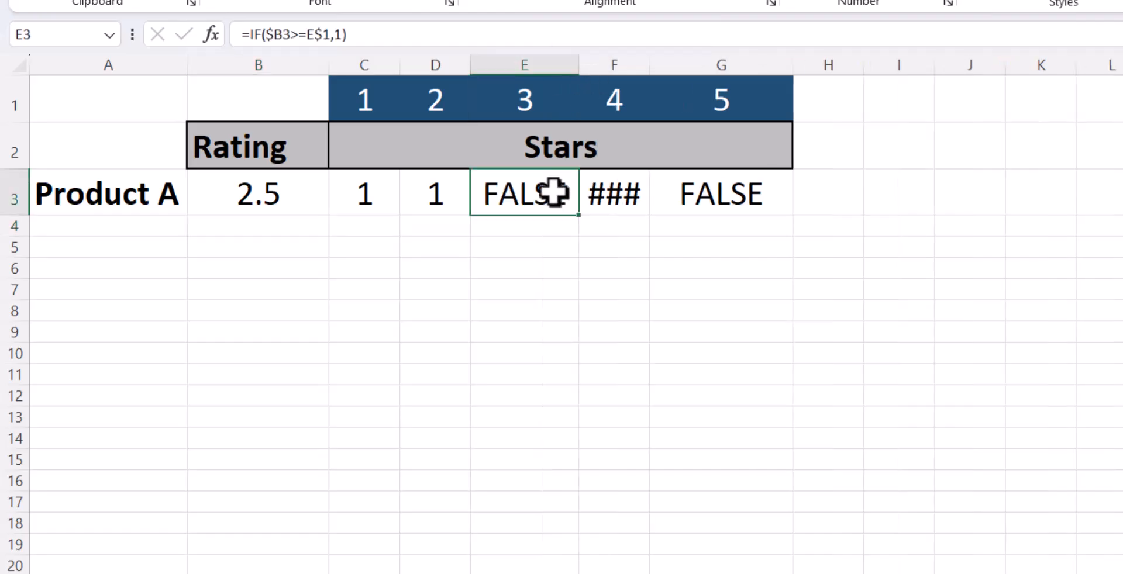
{"action": "left_click_drag", "start_coordinate": [649, 68], "coordinate": [685, 72]}
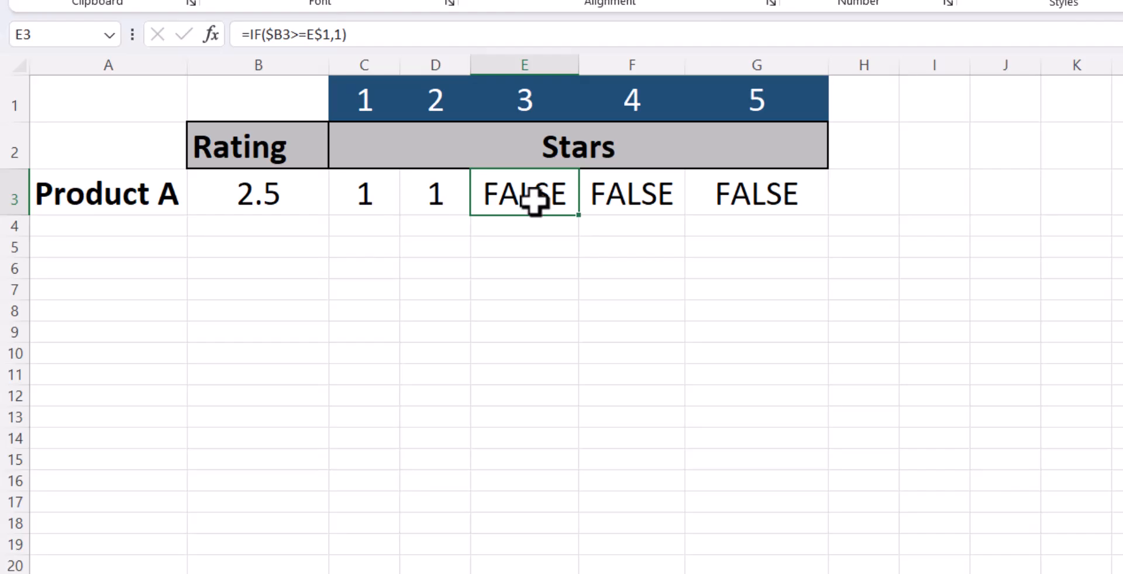
{"action": "left_click", "coordinate": [632, 195]}
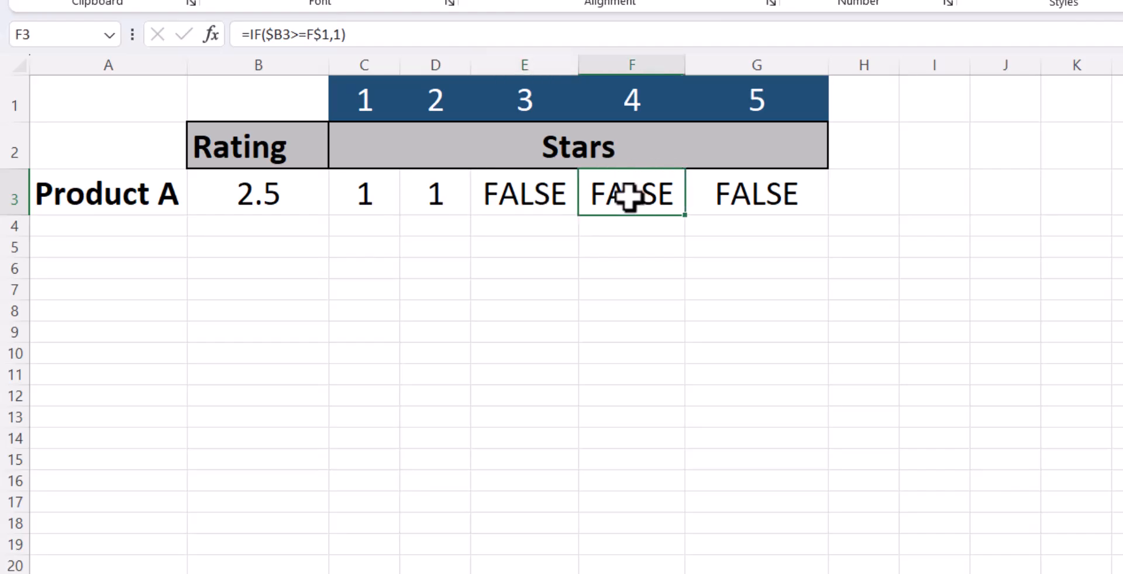
{"action": "left_click", "coordinate": [753, 197]}
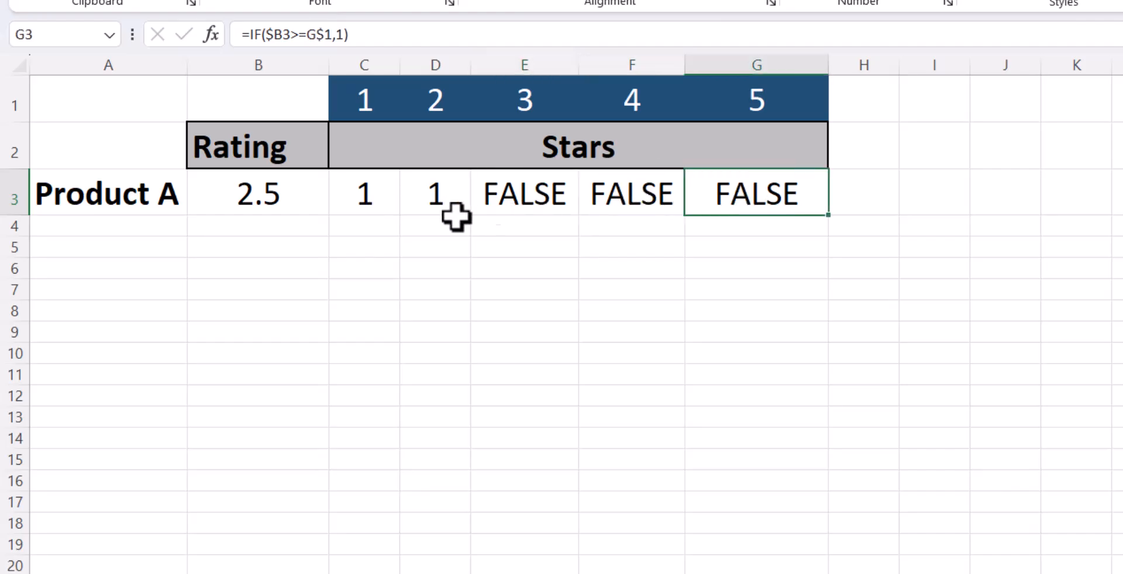
Add a nested IF starting with the ROUNDUP function as the value-if-false argument of the formula in C3.
{"action": "left_click", "coordinate": [377, 197]}
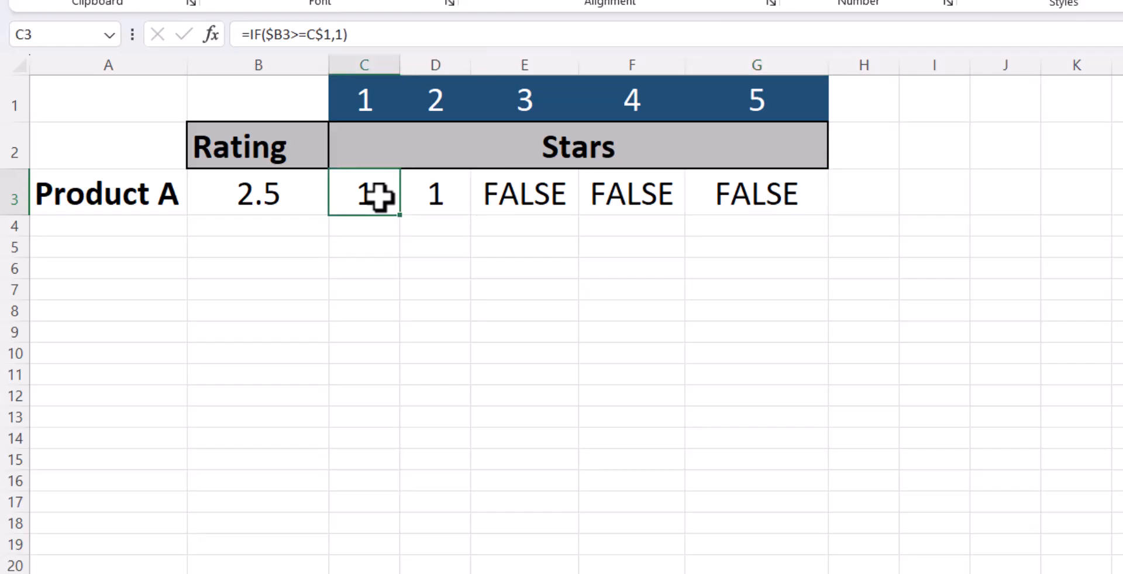
{"action": "left_click", "coordinate": [345, 34]}
{"action": "type", "text": ",if"}
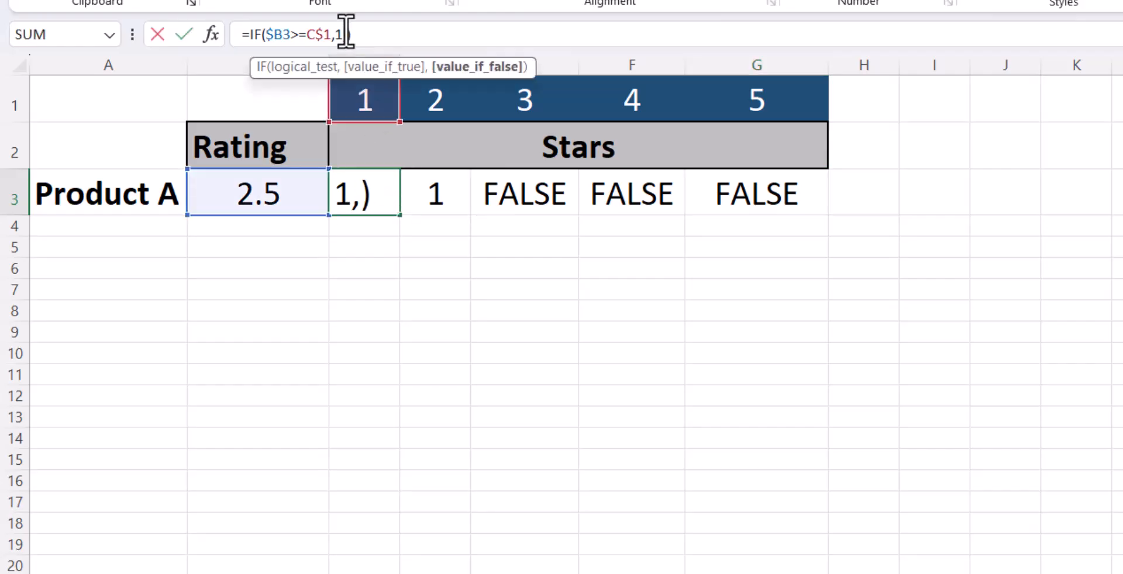
{"action": "key", "text": "Tab"}
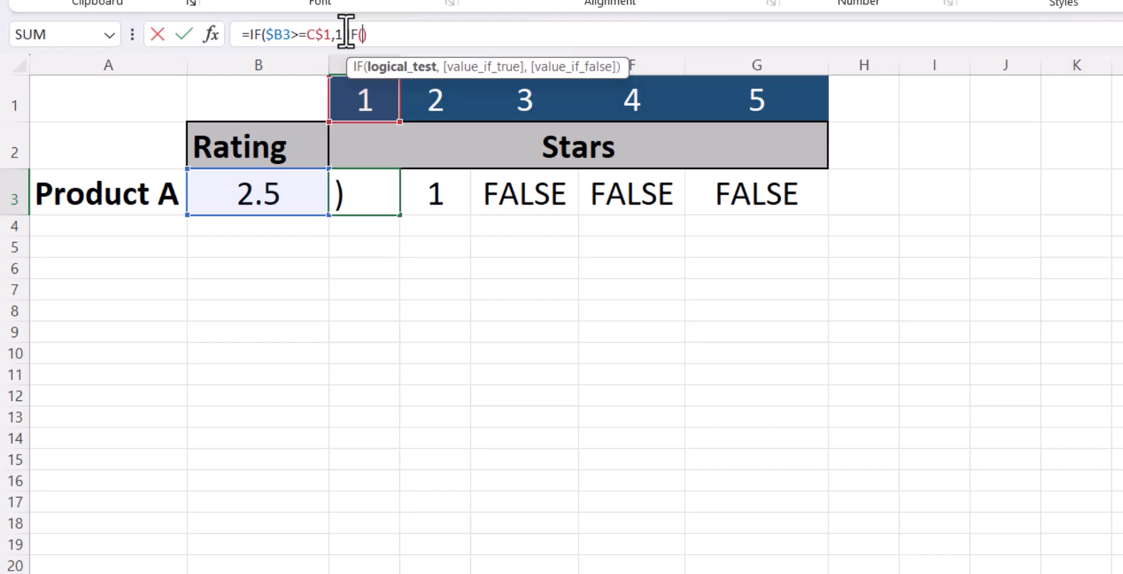
{"action": "type", "text": "roun"}
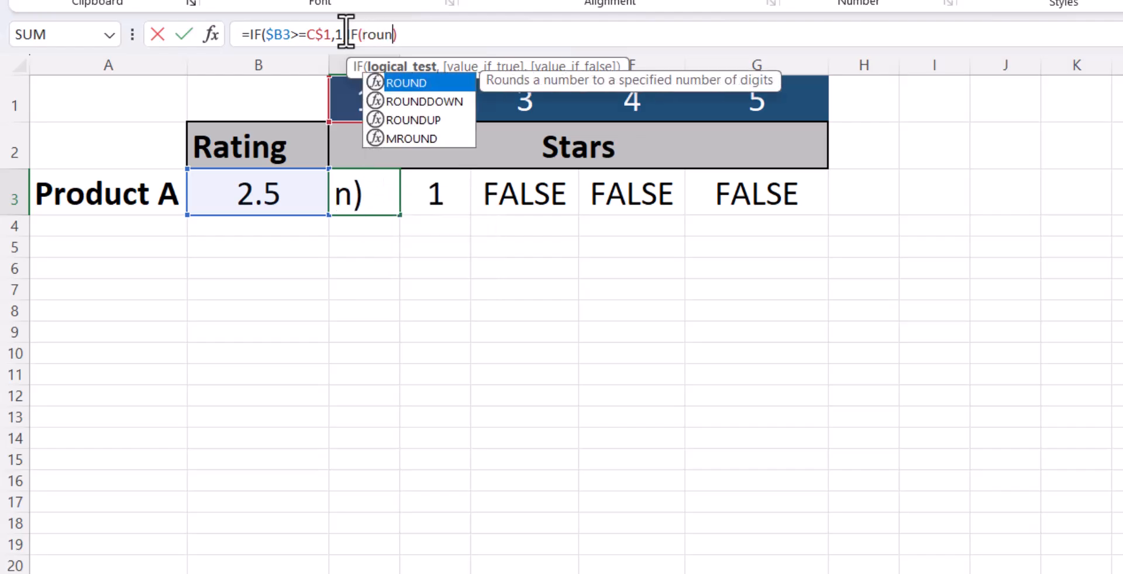
{"action": "key", "text": "Down"}
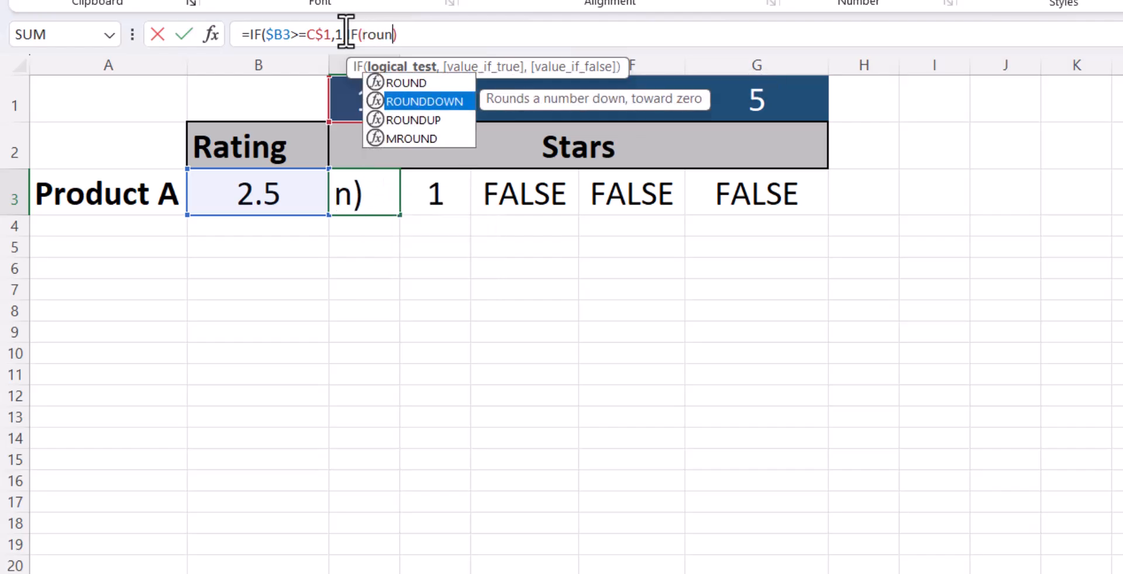
{"action": "key", "text": "Down"}
{"action": "key", "text": "Tab"}
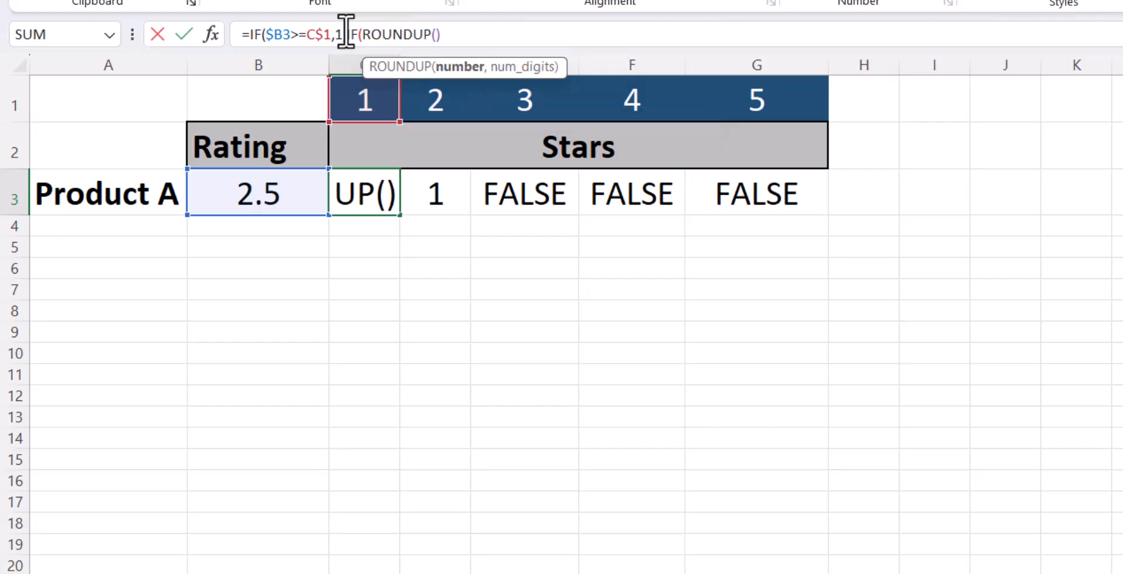
Complete the nested IF's logical test in C3 as ROUNDUP($B3,0)=C$1, locking the rating column and the star-number row.
{"action": "left_click", "coordinate": [258, 195]}
{"action": "key", "text": "F4"}
{"action": "key", "text": "F4"}
{"action": "key", "text": "F4"}
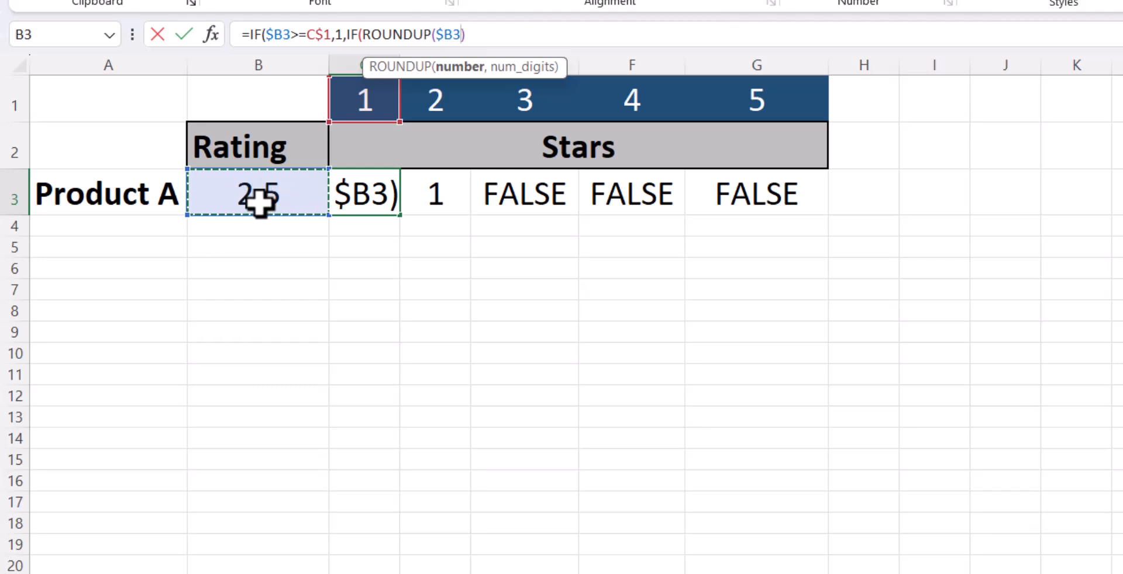
{"action": "type", "text": ",0"}
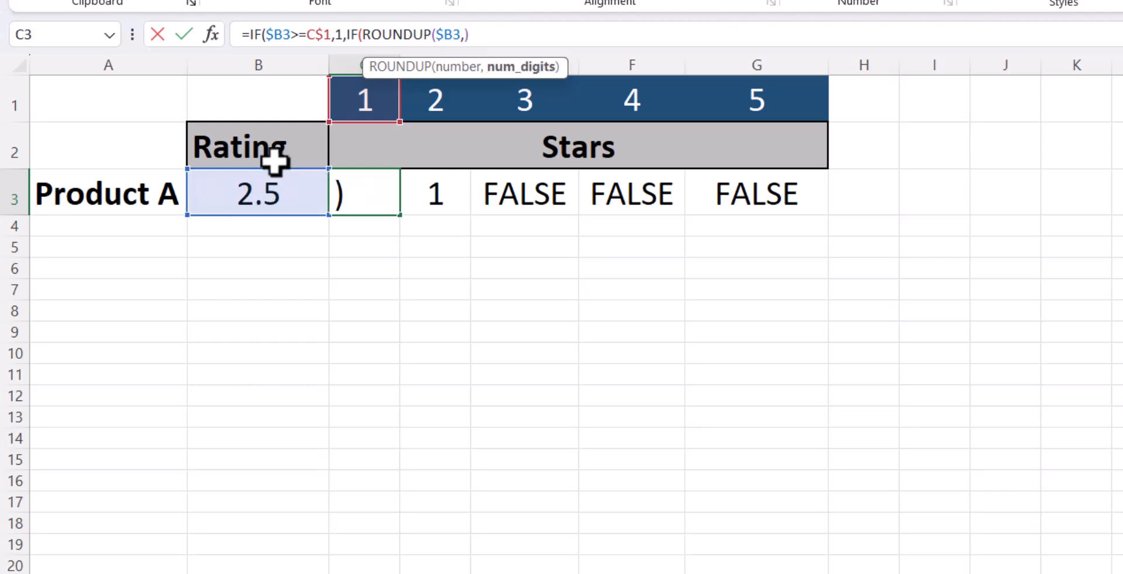
{"action": "type", "text": ")="}
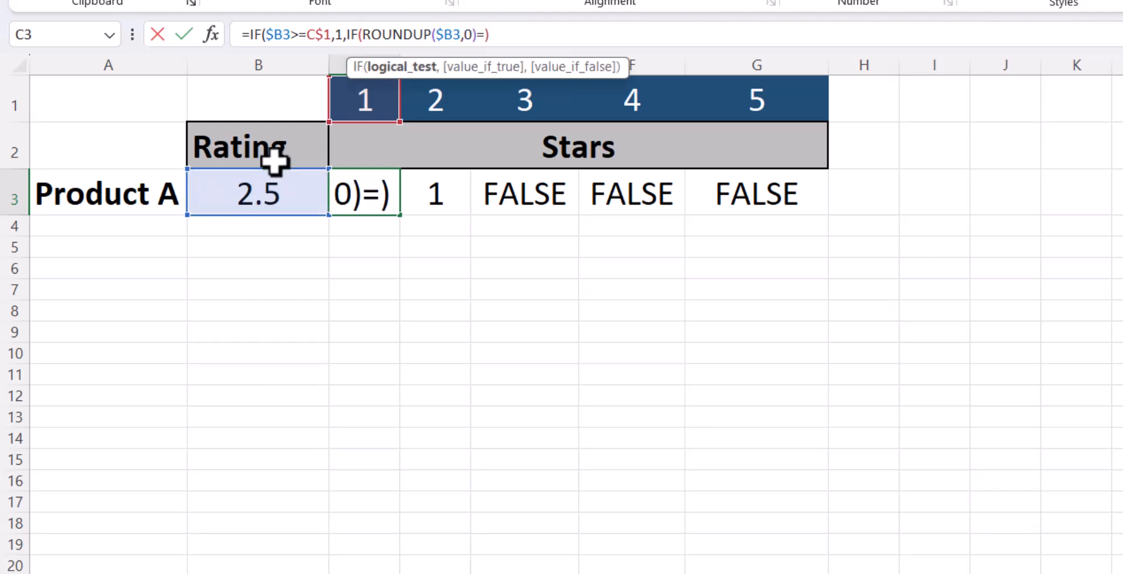
{"action": "left_click", "coordinate": [353, 109]}
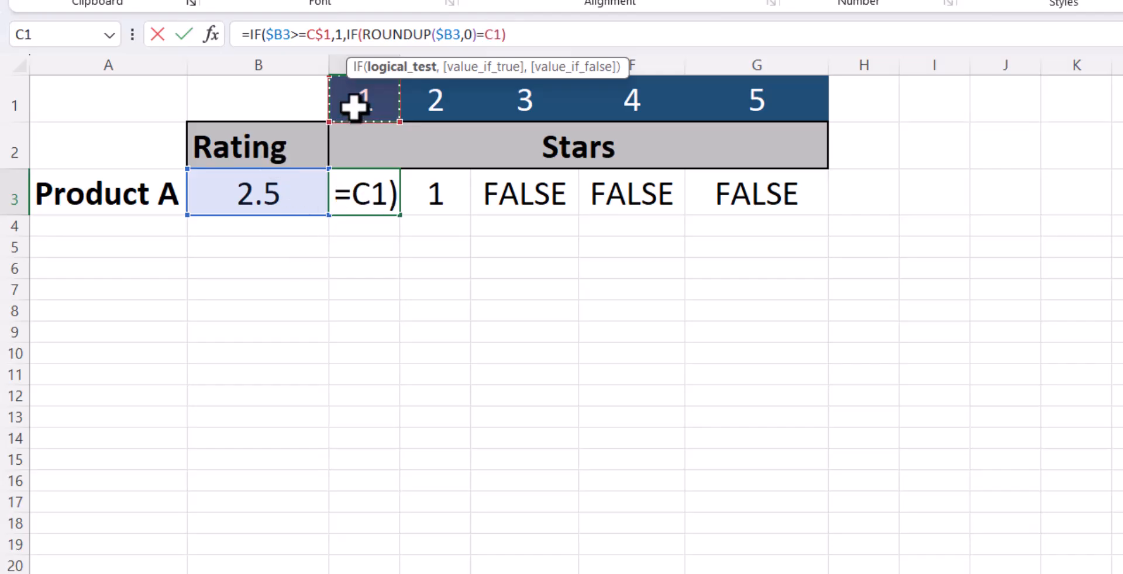
{"action": "key", "text": "F4"}
{"action": "key", "text": "F4"}
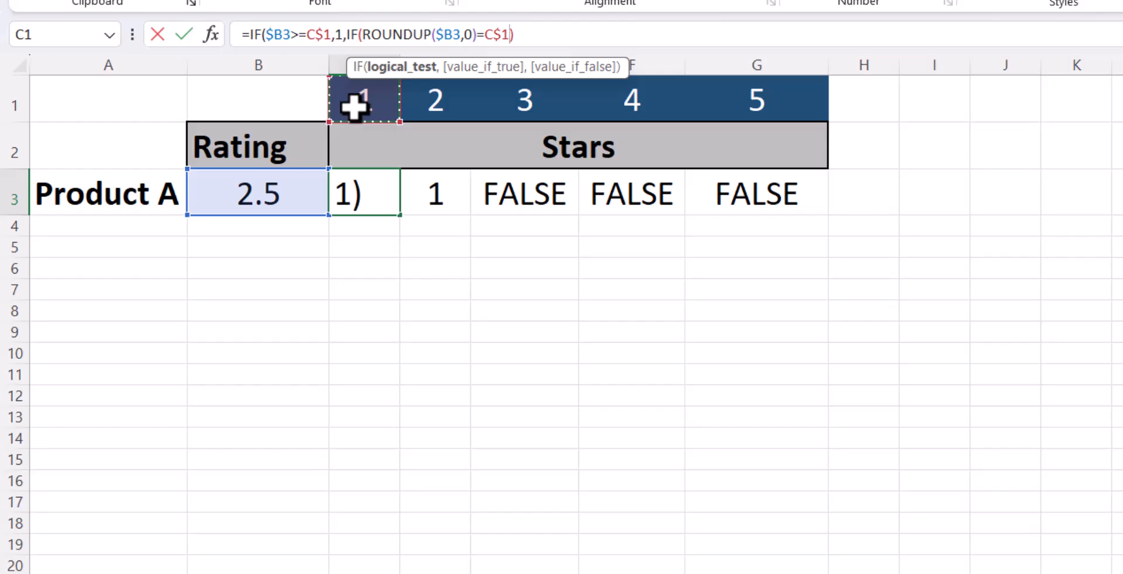
Add MOD($B3,1) as the nested IF's value-if-true argument in C3, with column B locked.
{"action": "type", "text": ",mod"}
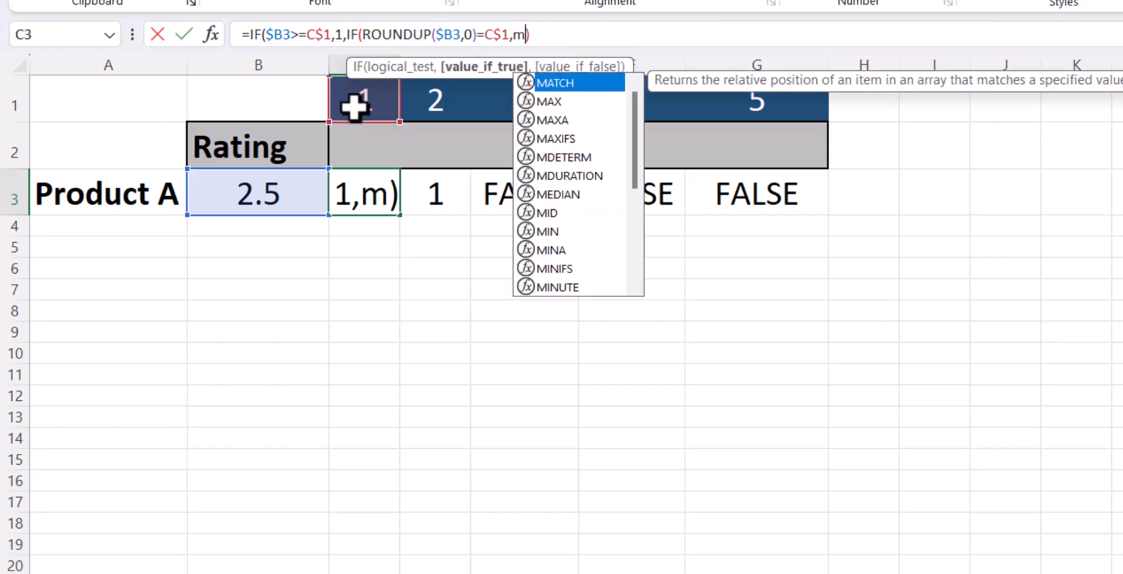
{"action": "key", "text": "Tab"}
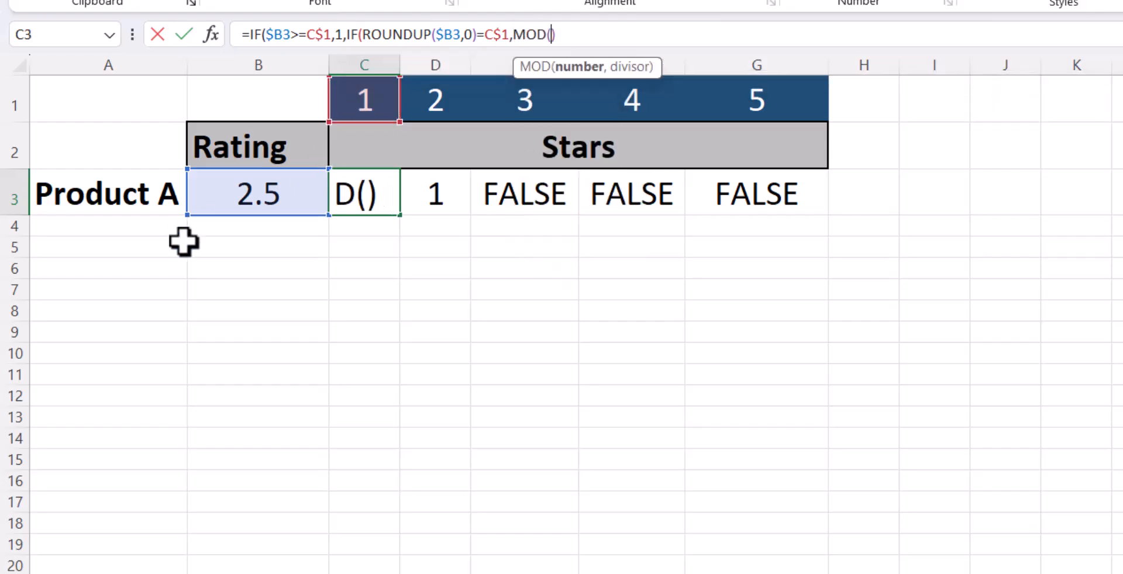
{"action": "left_click", "coordinate": [268, 189]}
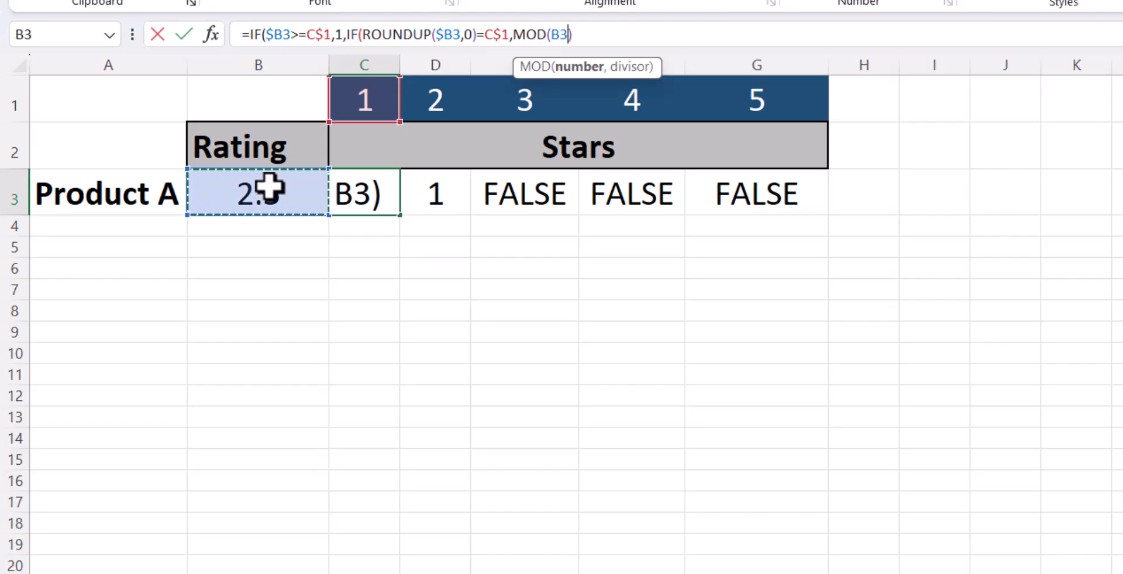
{"action": "type", "text": ",1)"}
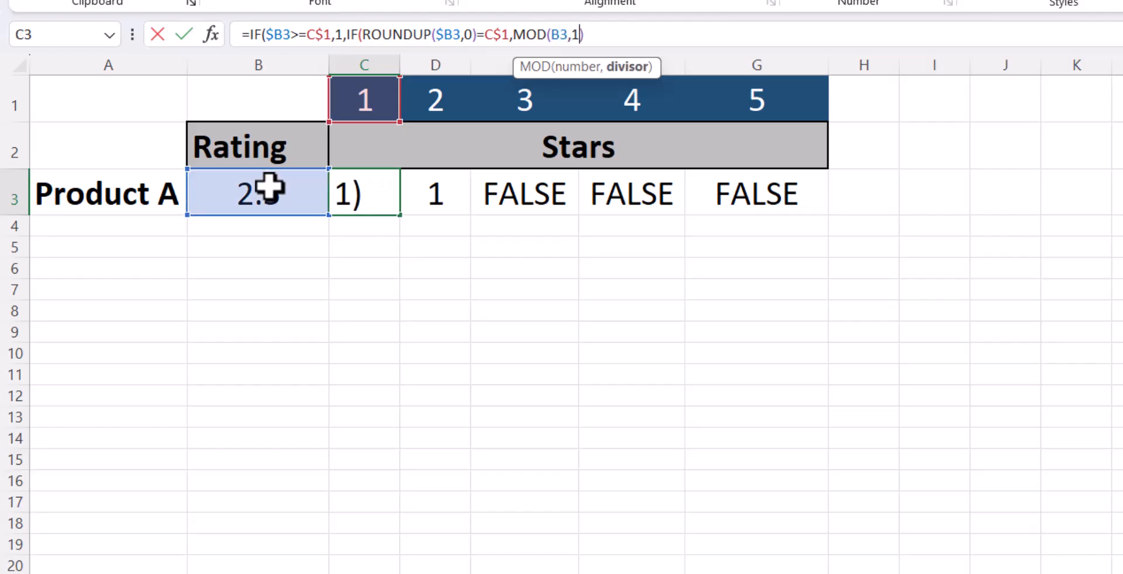
{"action": "type", "text": ")"}
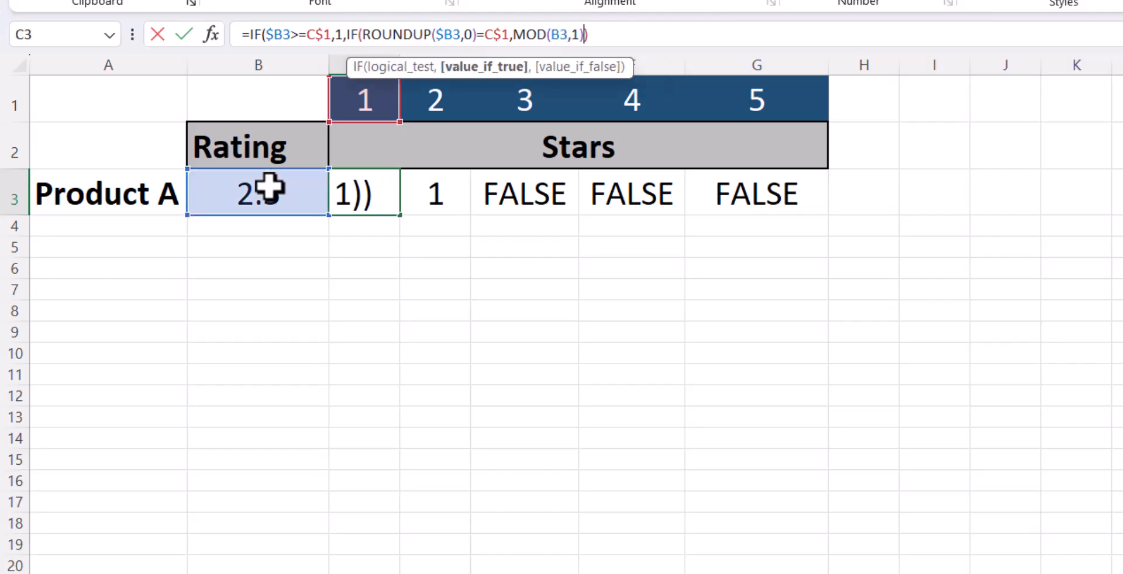
{"action": "left_click", "coordinate": [554, 34]}
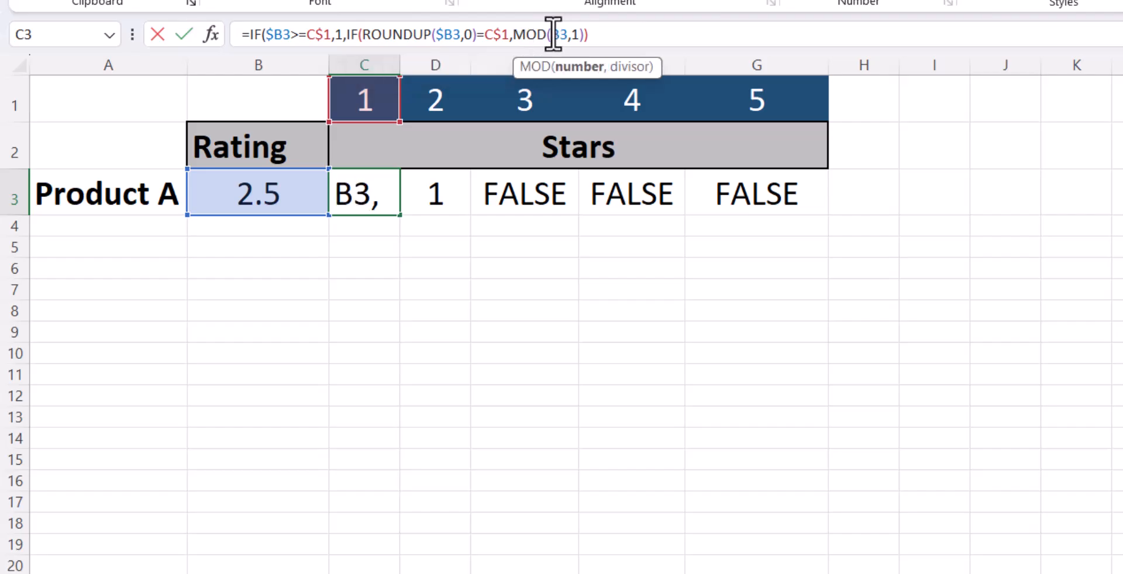
{"action": "type", "text": "$"}
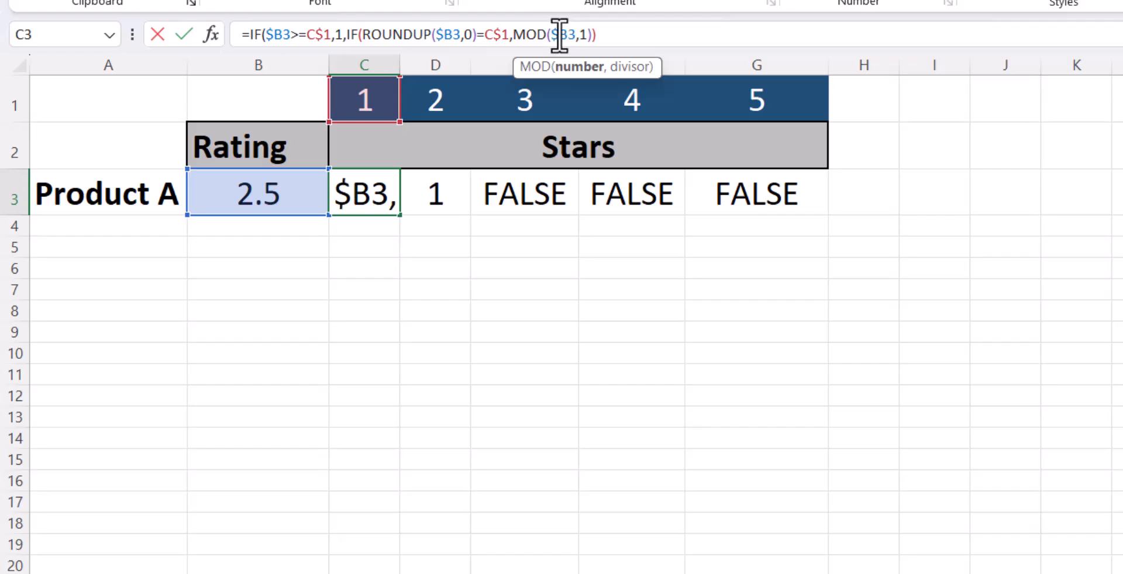
Finish the C3 formula with 0 as the nested IF's value-if-false, and fill it across to G3.
{"action": "left_click", "coordinate": [594, 35]}
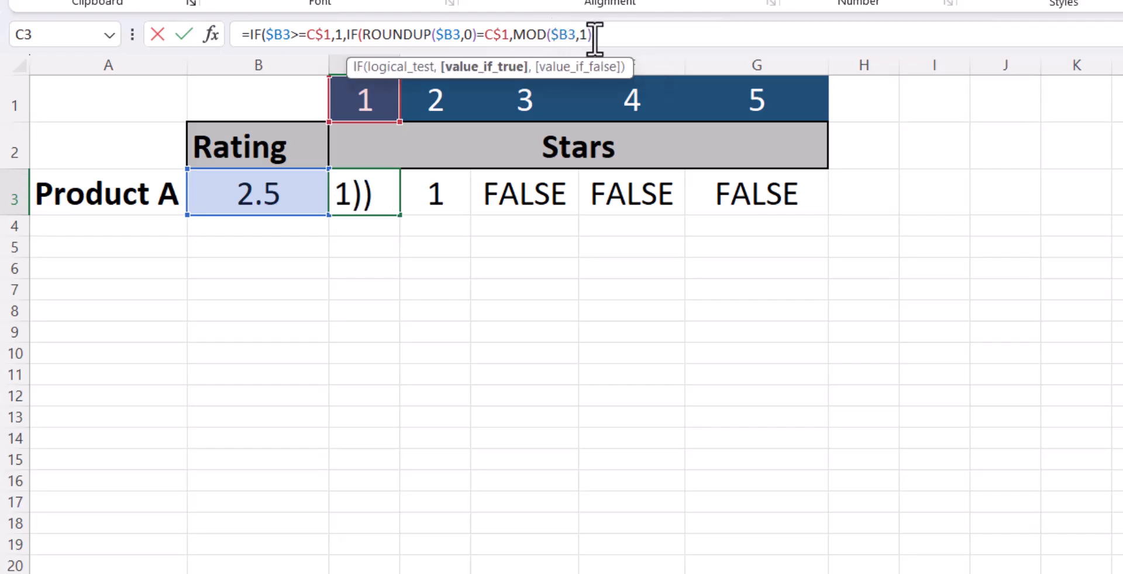
{"action": "type", "text": ",0"}
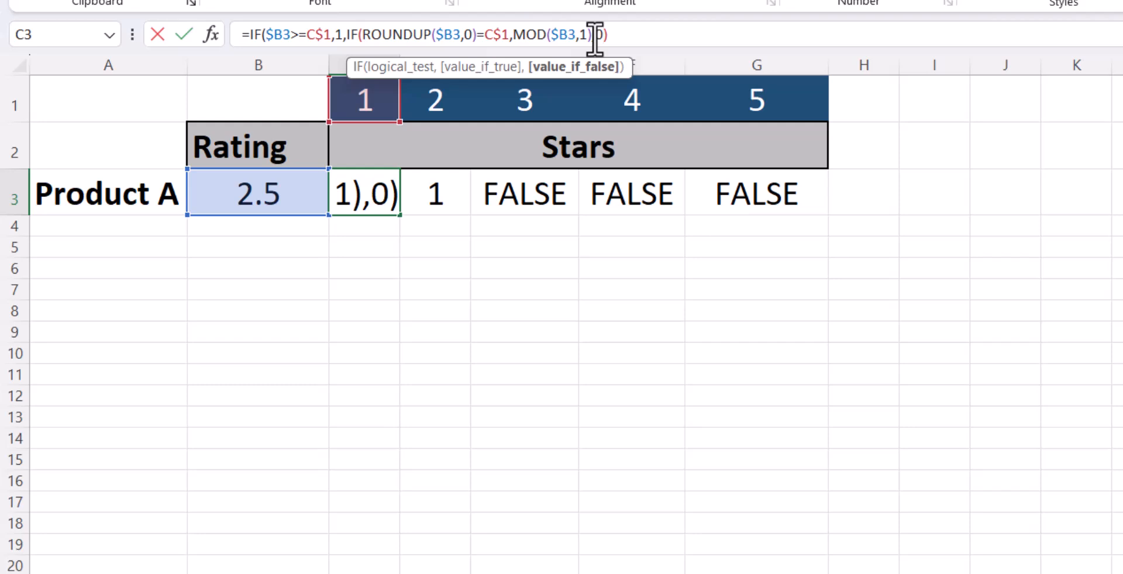
{"action": "type", "text": ")"}
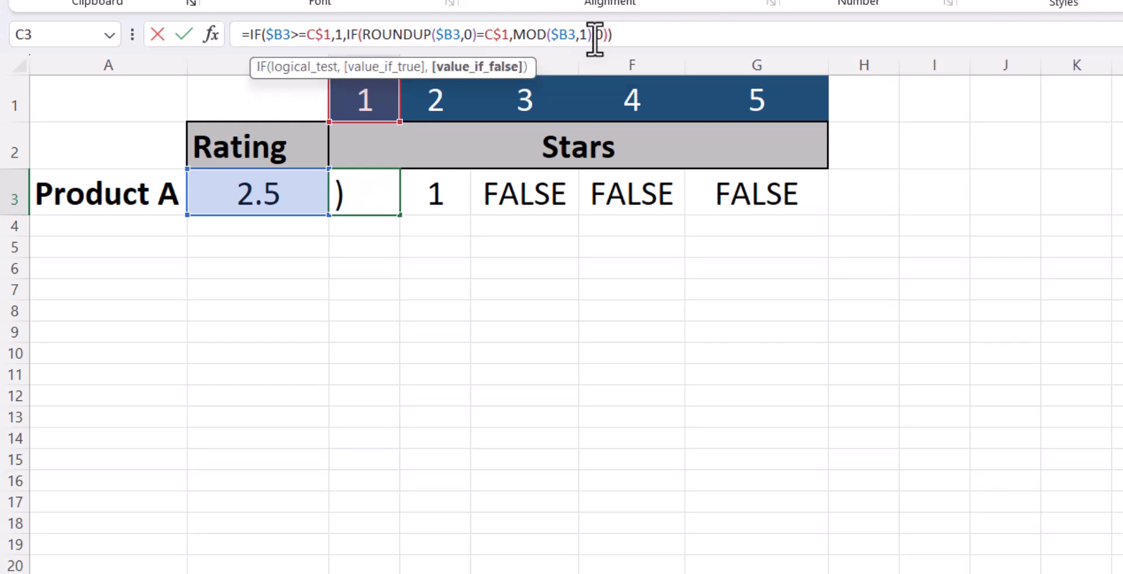
{"action": "key", "text": "Return"}
{"action": "left_click", "coordinate": [352, 202]}
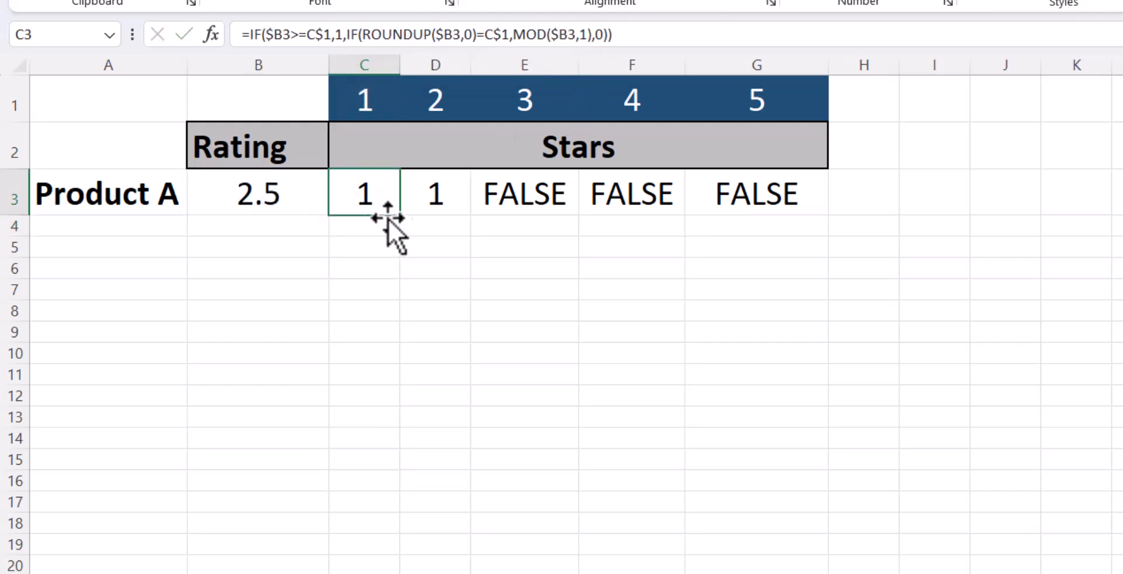
{"action": "left_click_drag", "start_coordinate": [401, 220], "coordinate": [792, 221]}
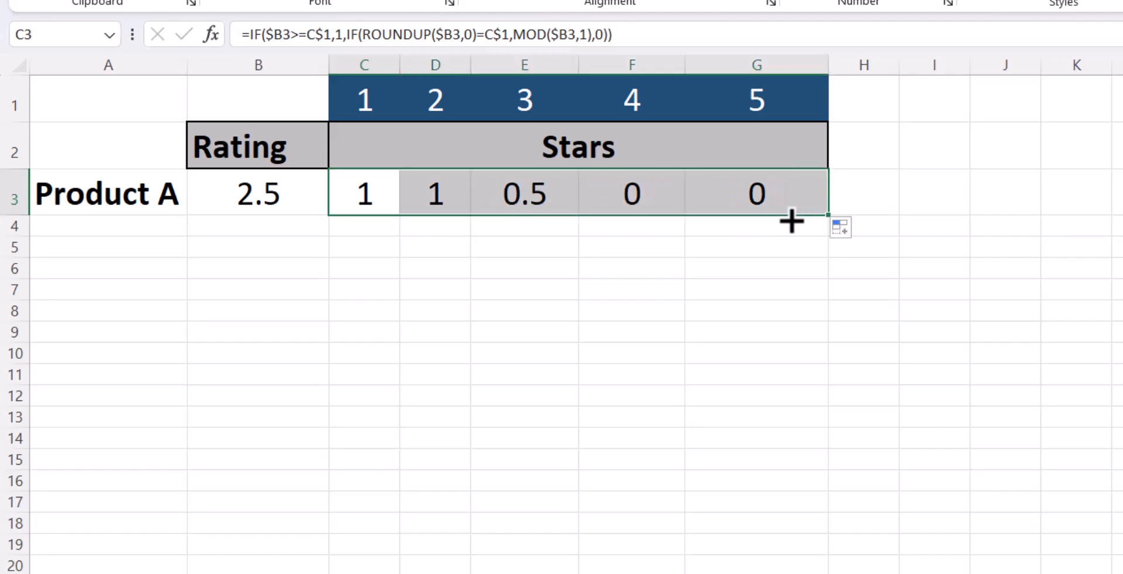
Examine the filled Stars formulas in row 3 against the rating in B3 and the star numbers in C1:G1.
{"action": "left_click", "coordinate": [761, 269]}
{"action": "left_click", "coordinate": [397, 208]}
{"action": "left_click_drag", "start_coordinate": [403, 208], "coordinate": [408, 208]}
{"action": "left_click", "coordinate": [537, 188]}
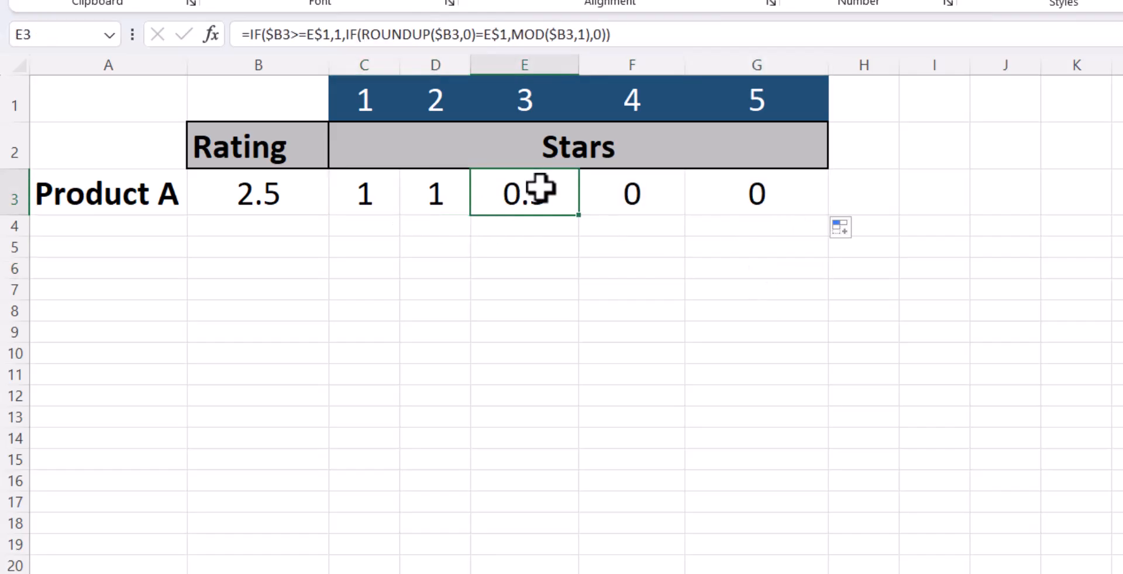
{"action": "left_click", "coordinate": [609, 183]}
{"action": "left_click", "coordinate": [761, 187]}
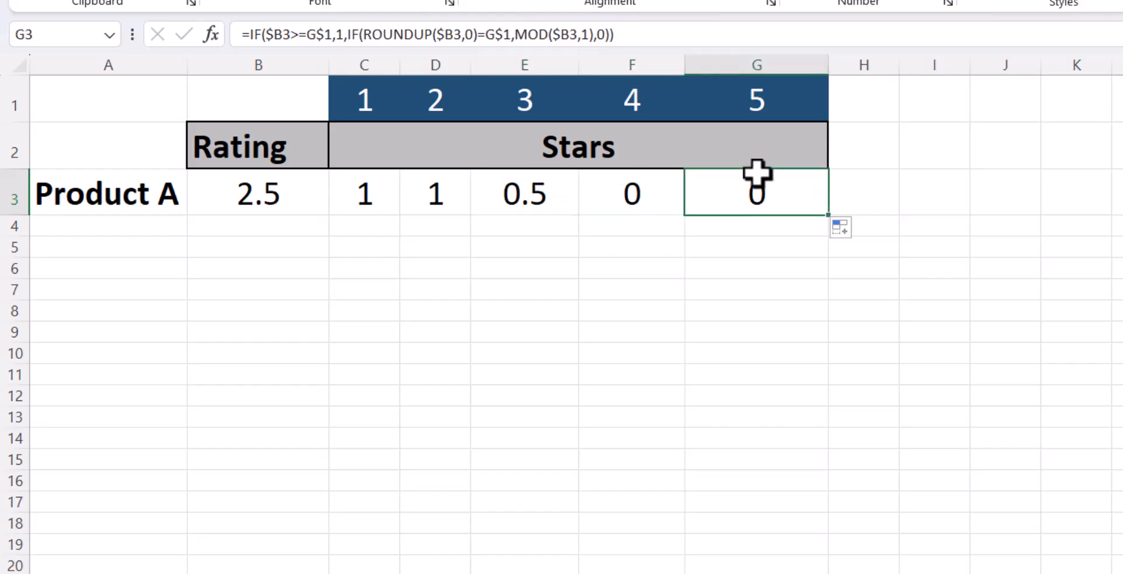
{"action": "left_click", "coordinate": [264, 194]}
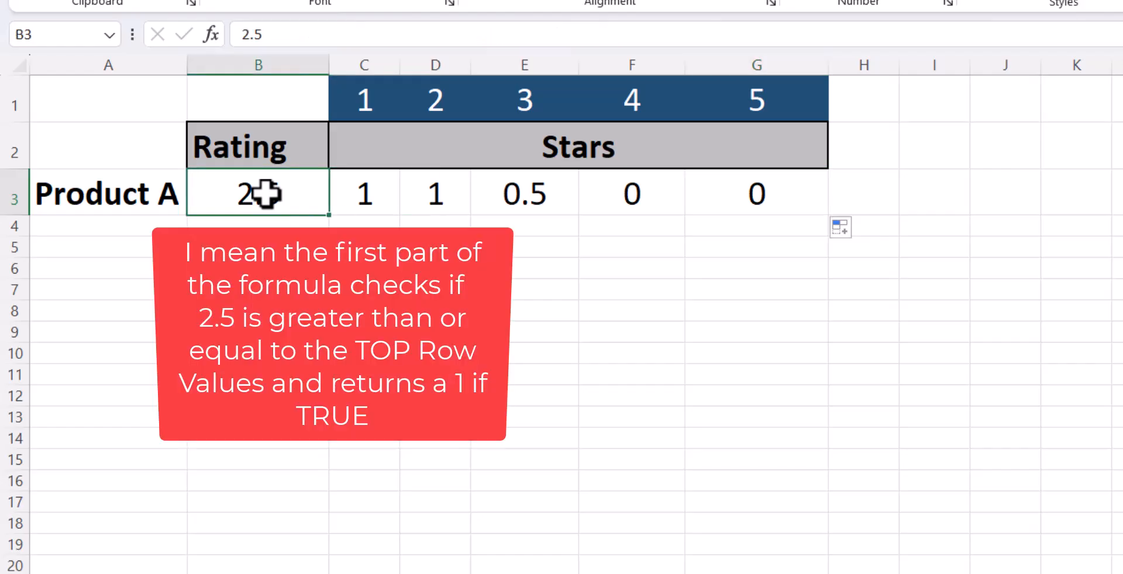
{"action": "left_click_drag", "start_coordinate": [351, 100], "coordinate": [777, 92]}
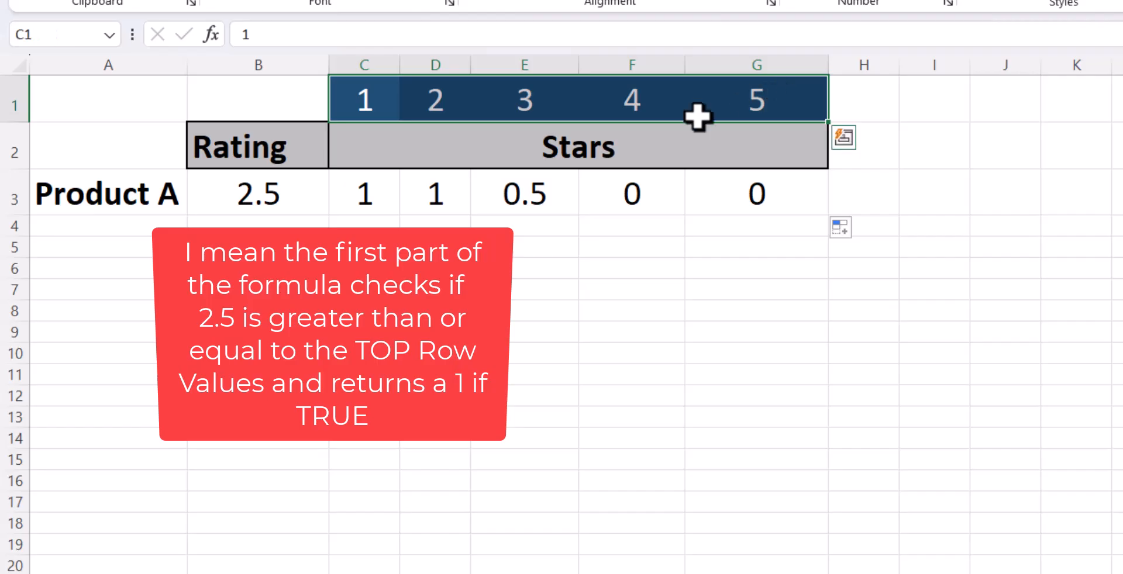
{"action": "left_click", "coordinate": [433, 200]}
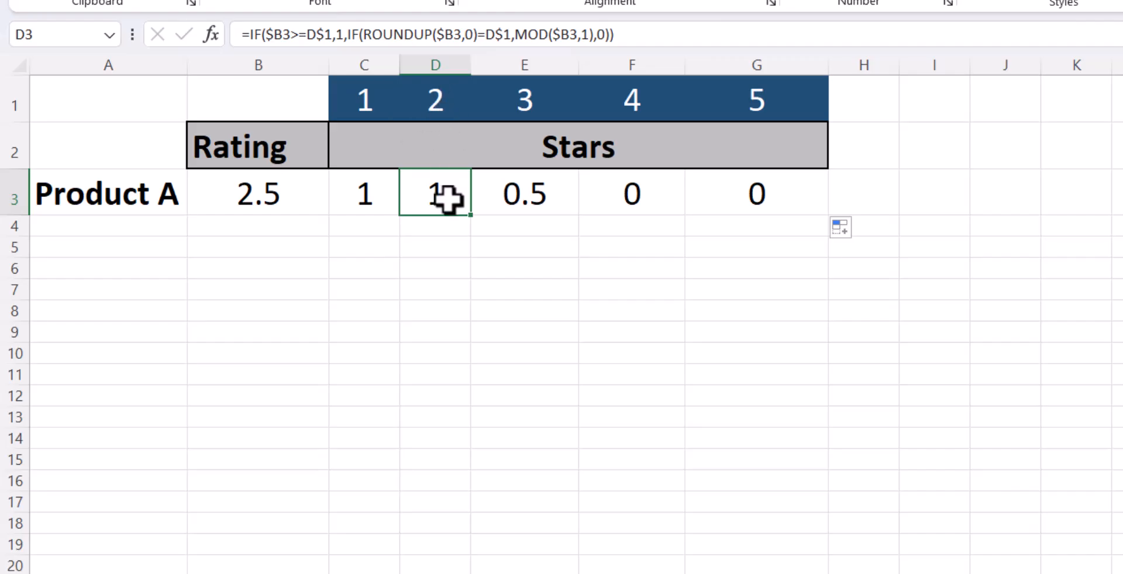
{"action": "left_click", "coordinate": [529, 105]}
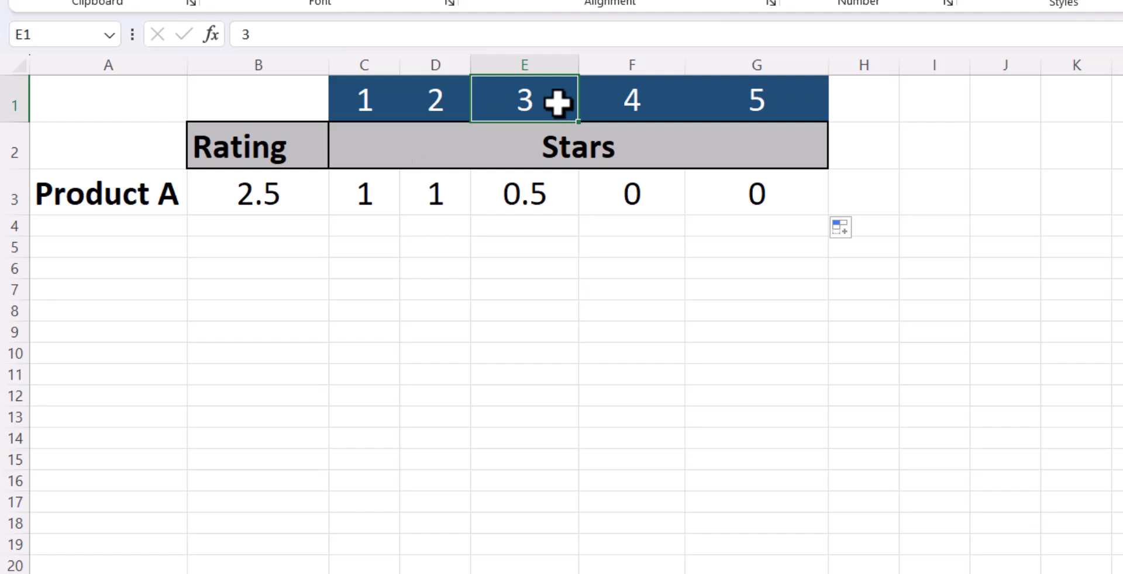
{"action": "left_click", "coordinate": [530, 181]}
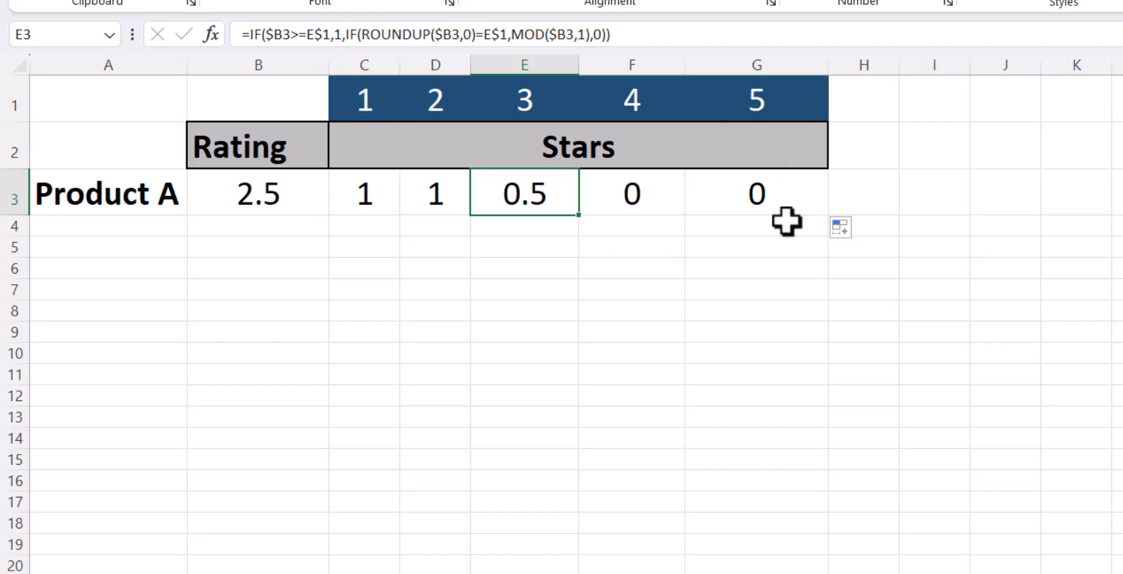
{"action": "left_click", "coordinate": [789, 308]}
Set Product A's rating in B3 to 5 to test the star formulas.
{"action": "left_click", "coordinate": [298, 197]}
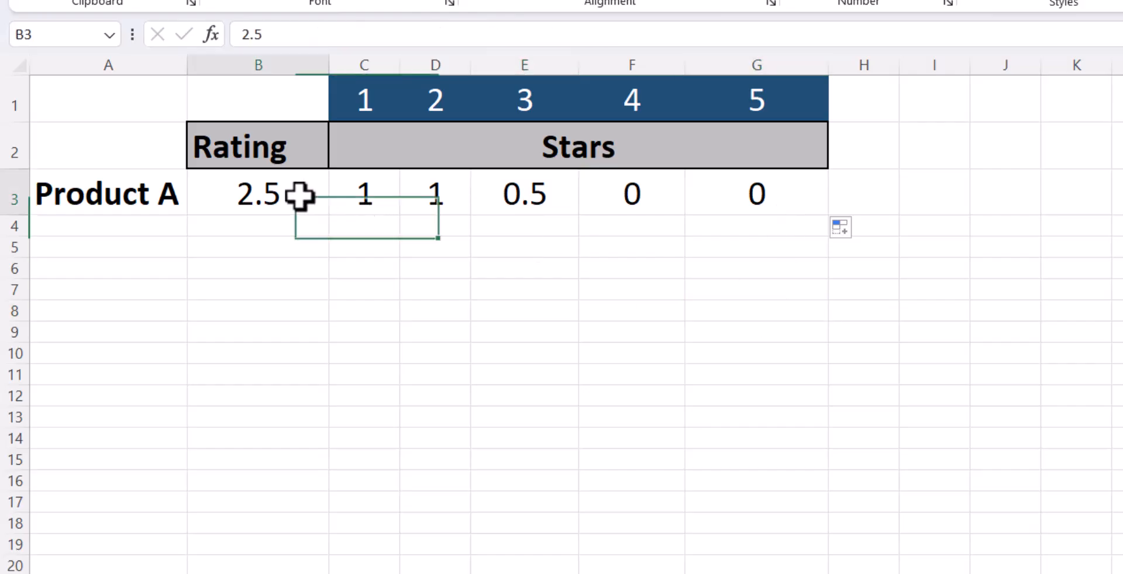
{"action": "type", "text": "5"}
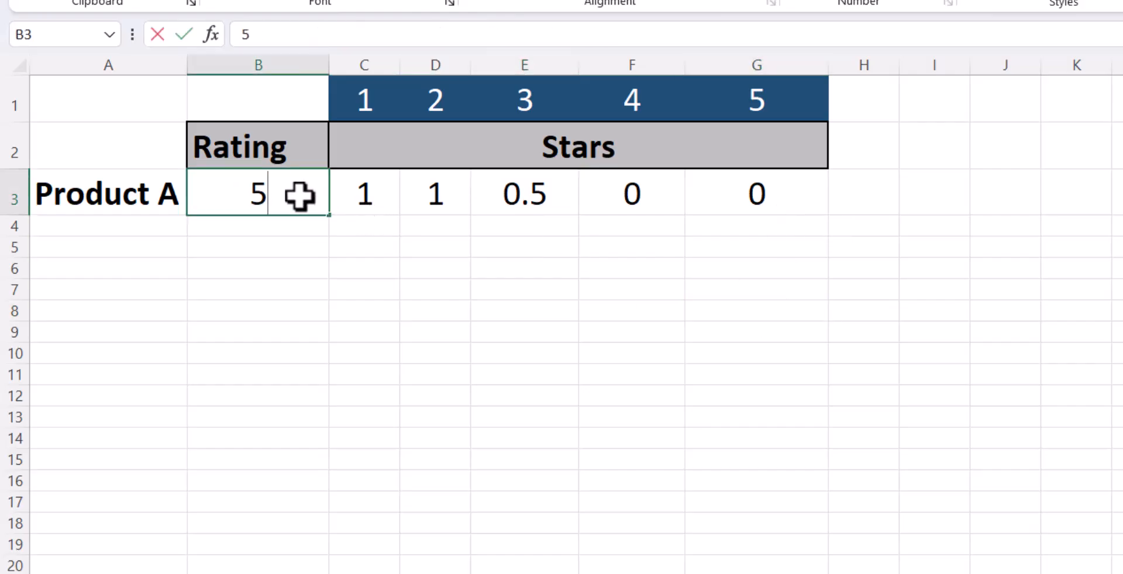
{"action": "key", "text": "Return"}
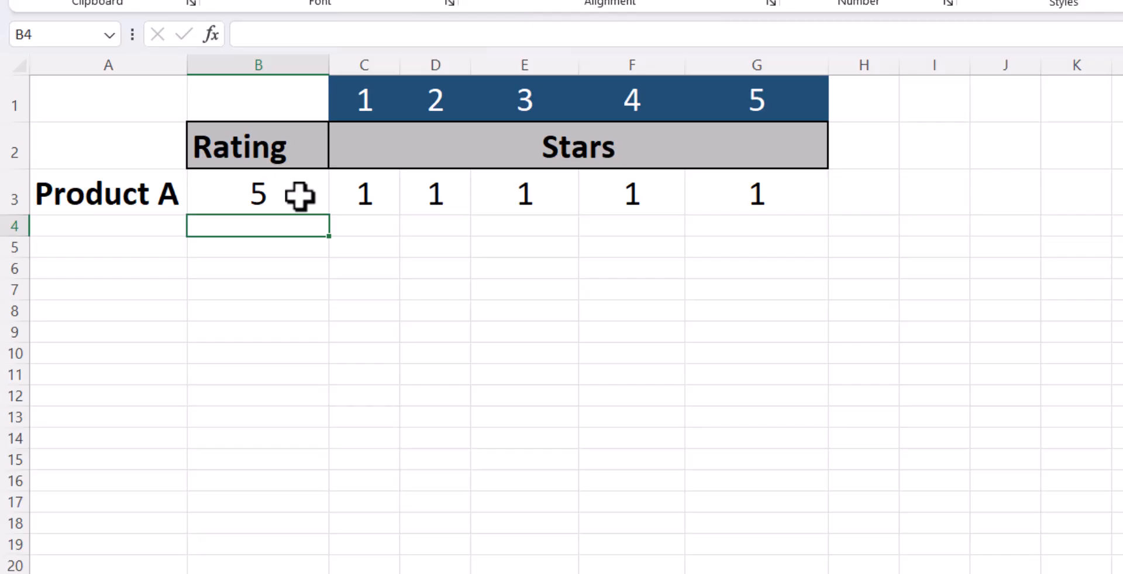
Set Product A's rating in B3 to 4.5 and check the results in C3:G3.
{"action": "left_click", "coordinate": [299, 197]}
{"action": "type", "text": "4.5"}
{"action": "key", "text": "Return"}
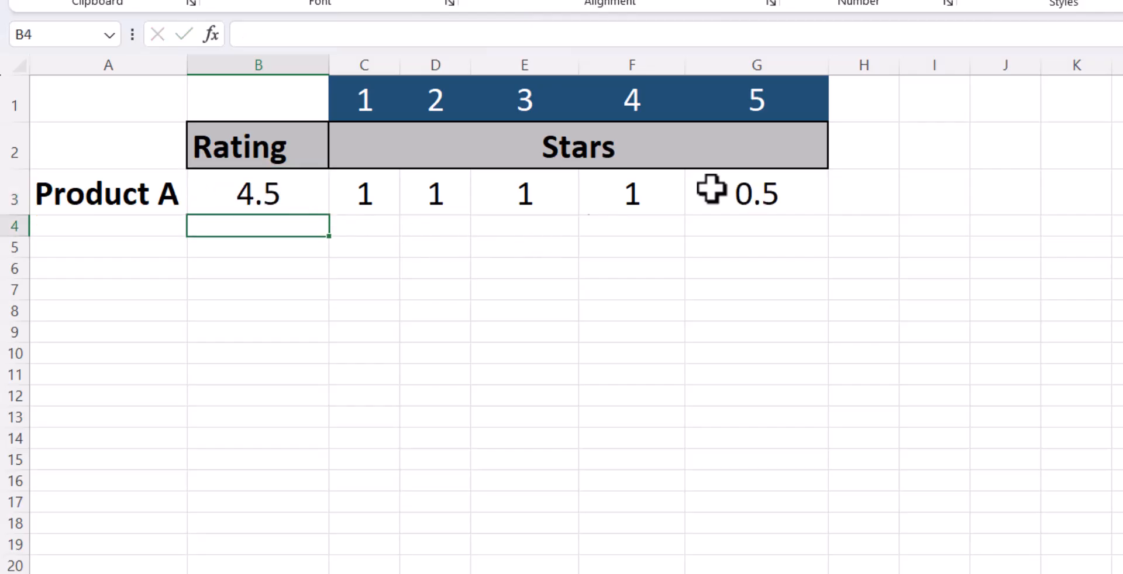
{"action": "left_click_drag", "start_coordinate": [351, 199], "coordinate": [770, 203]}
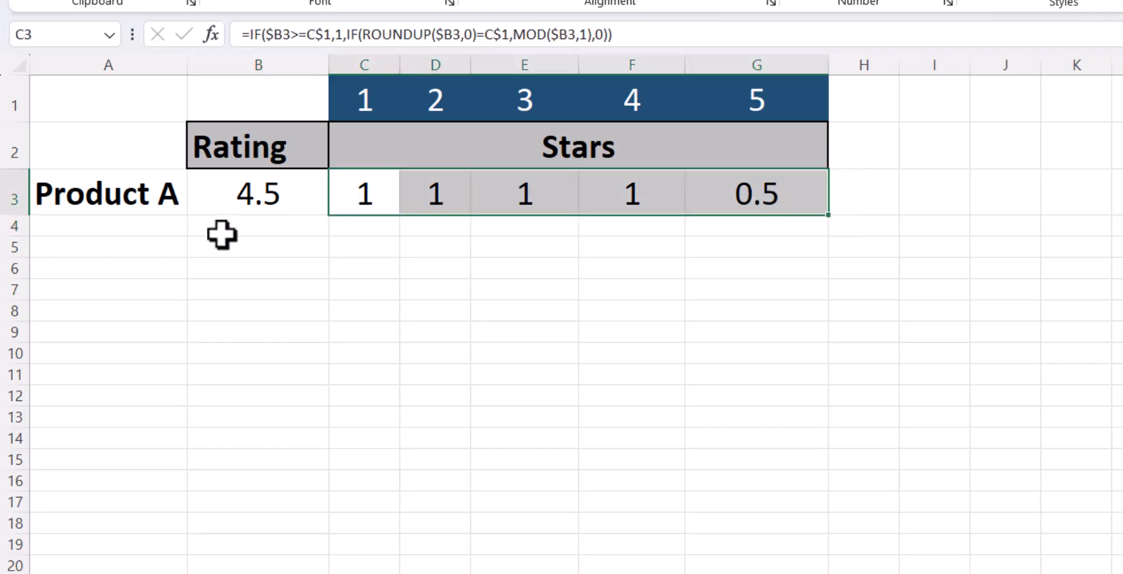
Copy the Product A label into A4 and change it to Product B.
{"action": "left_click", "coordinate": [161, 198]}
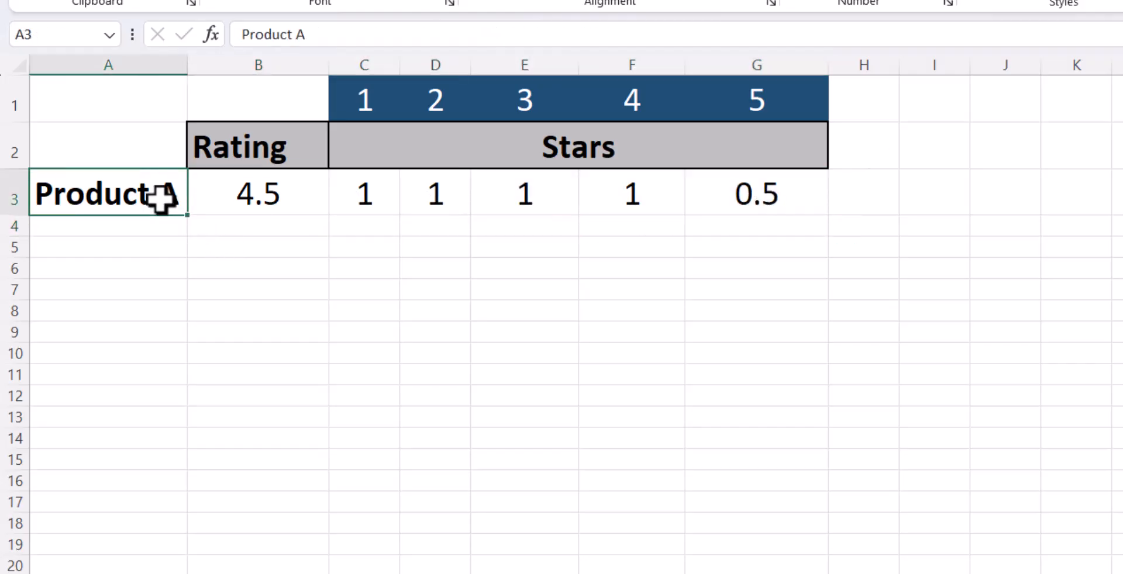
{"action": "key", "text": "ctrl+c"}
{"action": "left_click", "coordinate": [158, 228]}
{"action": "key", "text": "ctrl+v"}
{"action": "double_click", "coordinate": [166, 234]}
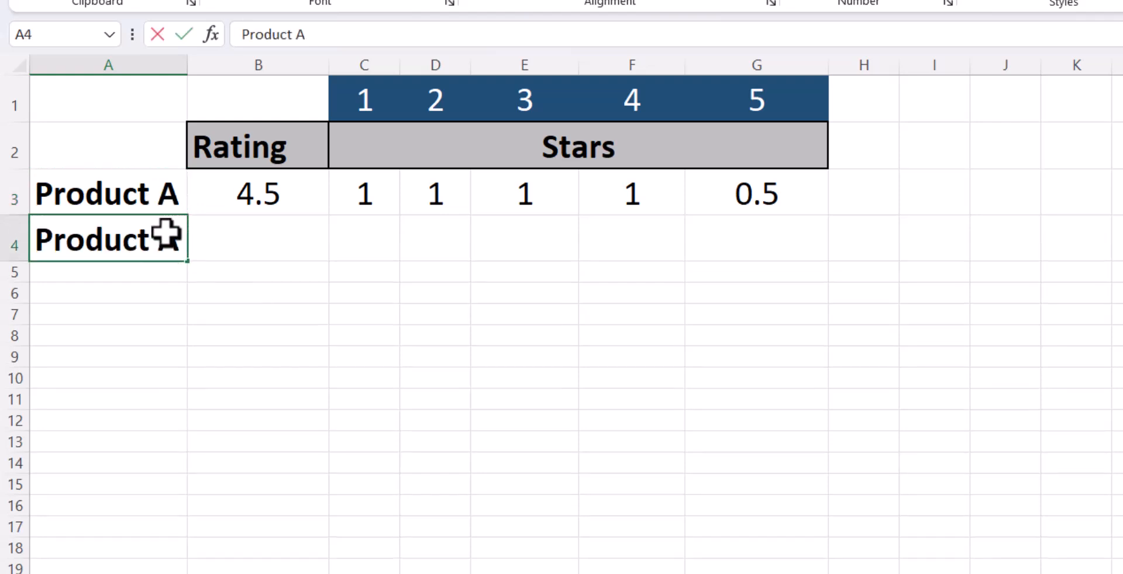
{"action": "key", "text": "BackSpace"}
{"action": "type", "text": "B"}
Enter 3.3 as Product B's rating in B4.
{"action": "left_click", "coordinate": [219, 255]}
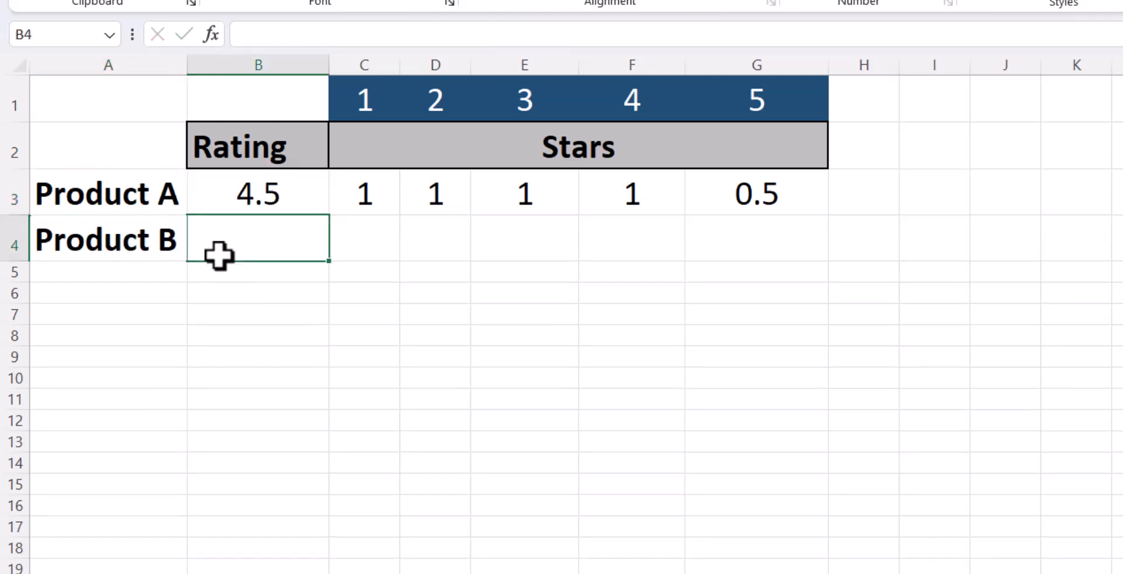
{"action": "type", "text": "3.3"}
{"action": "left_click", "coordinate": [329, 334]}
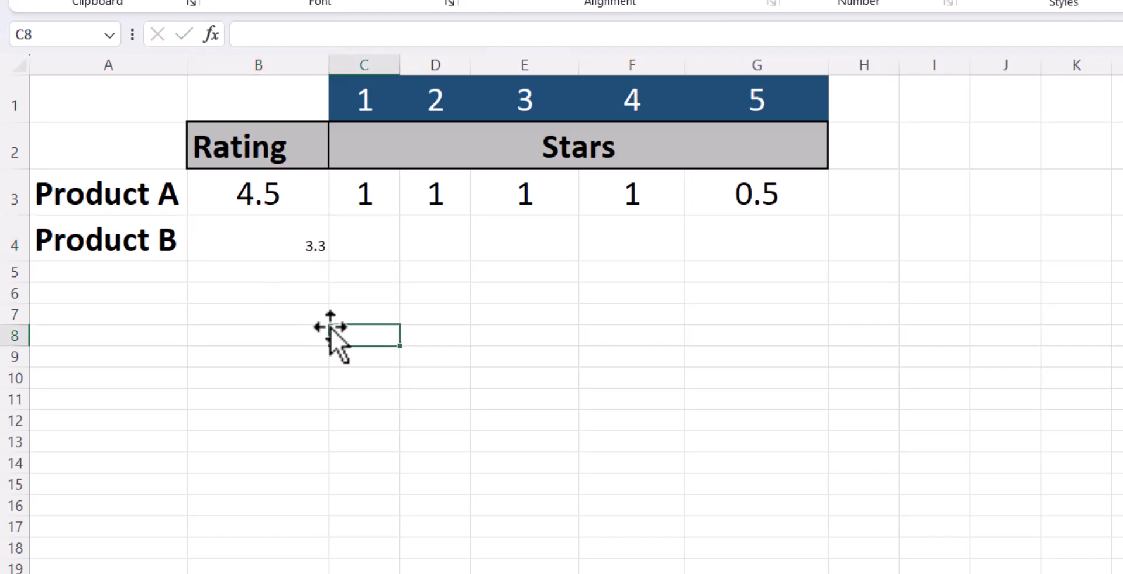
Copy Product A's Stars formulas from C3:G3 into Product B's row, starting at C4.
{"action": "left_click_drag", "start_coordinate": [371, 188], "coordinate": [801, 190]}
{"action": "key", "text": "ctrl+c"}
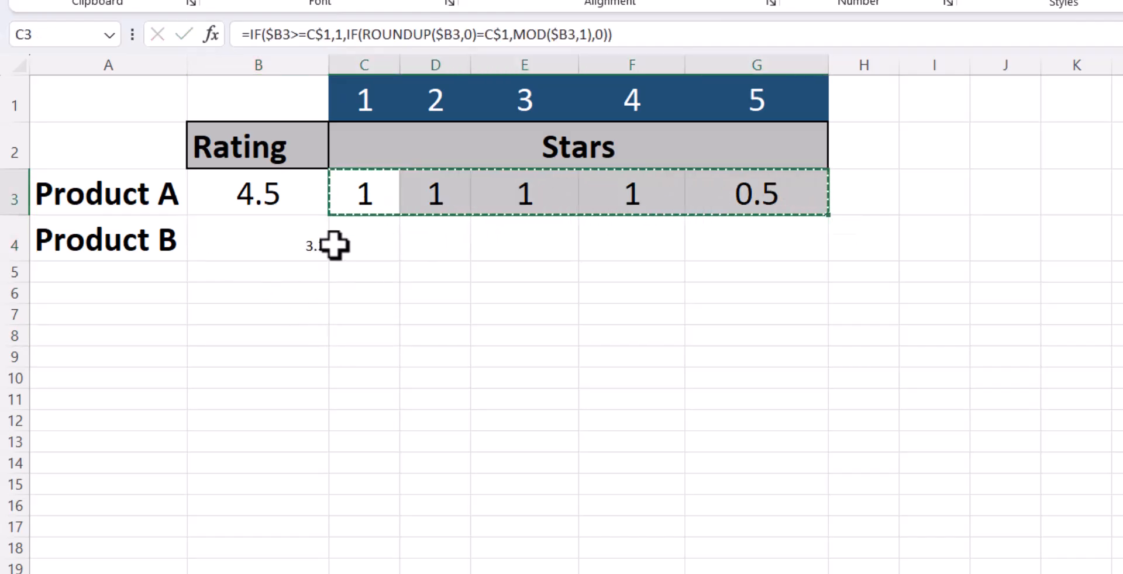
{"action": "left_click", "coordinate": [351, 251]}
{"action": "key", "text": "ctrl+v"}
{"action": "key", "text": "Escape"}
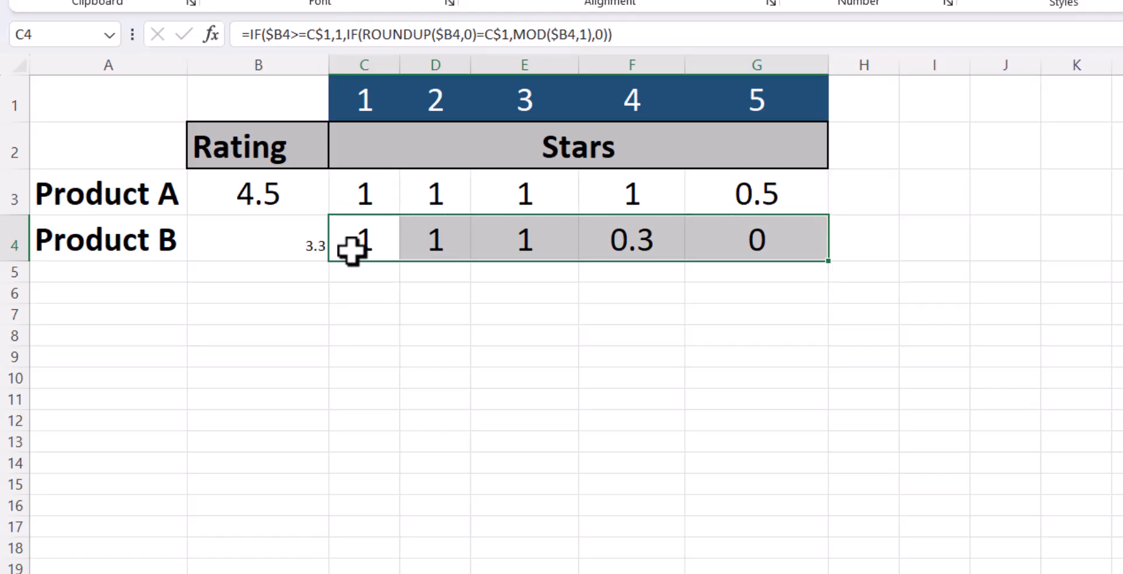
Copy the formatting of Product A's rating in B3 onto Product B's rating in B4.
{"action": "left_click", "coordinate": [308, 240]}
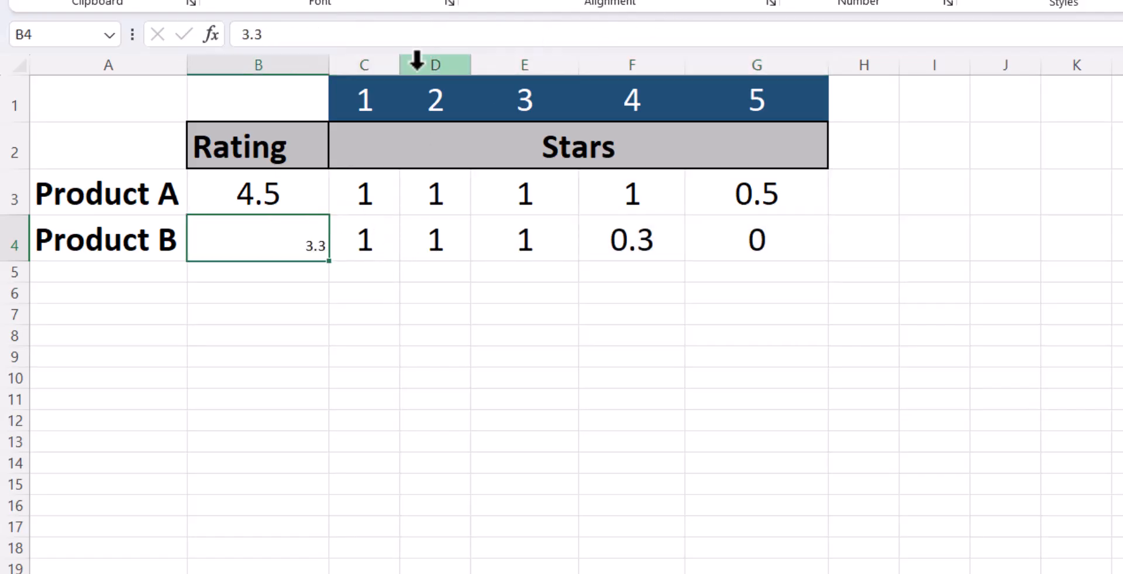
{"action": "left_click", "coordinate": [266, 199]}
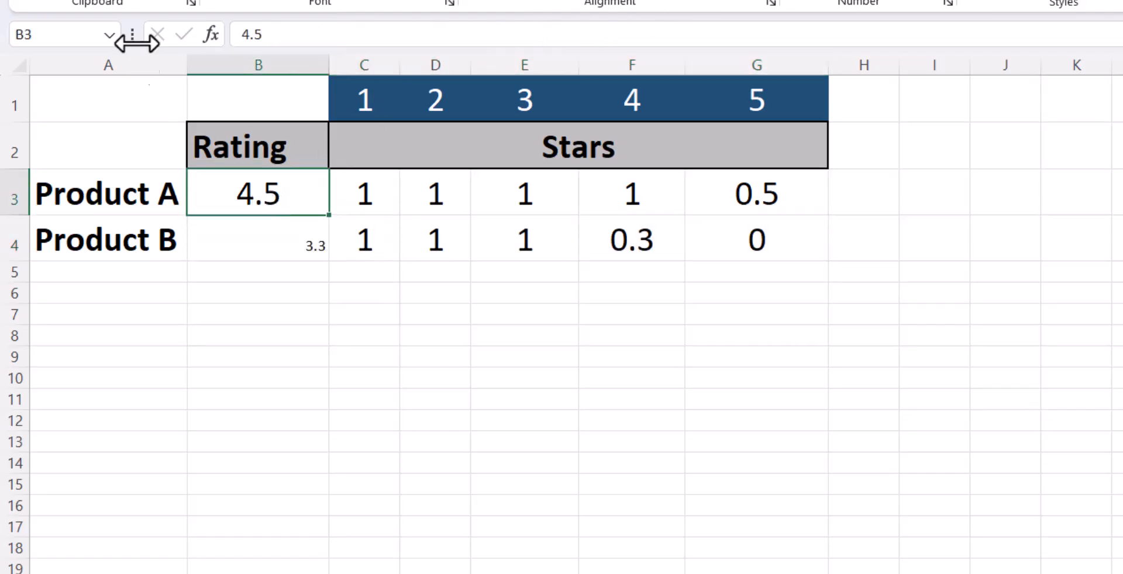
{"action": "left_click", "coordinate": [148, 4]}
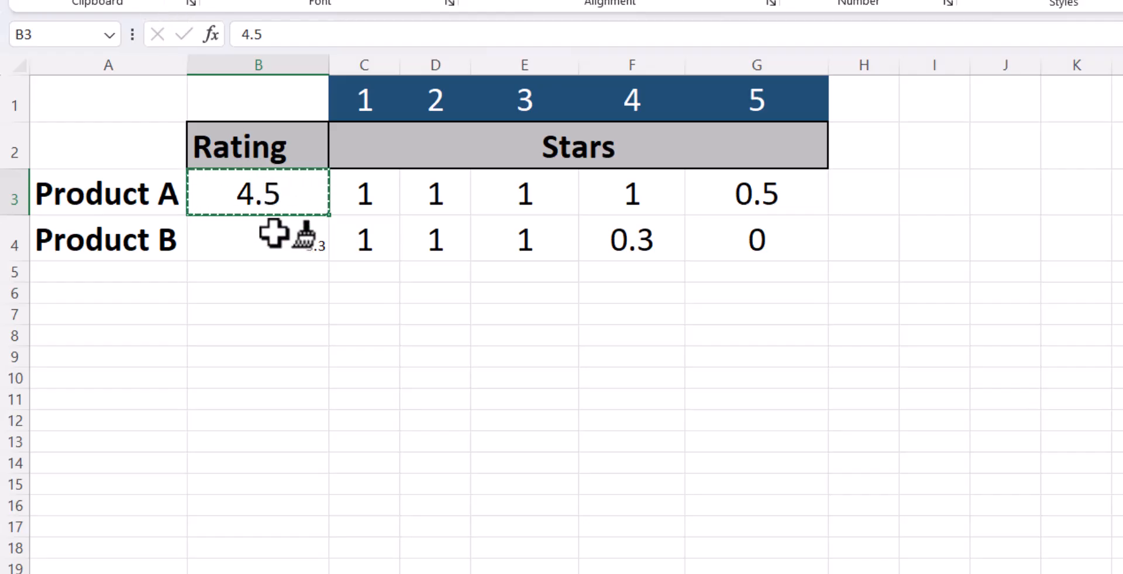
{"action": "left_click", "coordinate": [309, 240]}
Apply the three-star ratings icon set as conditional formatting to the Stars values in C3:G4.
{"action": "left_click", "coordinate": [359, 197]}
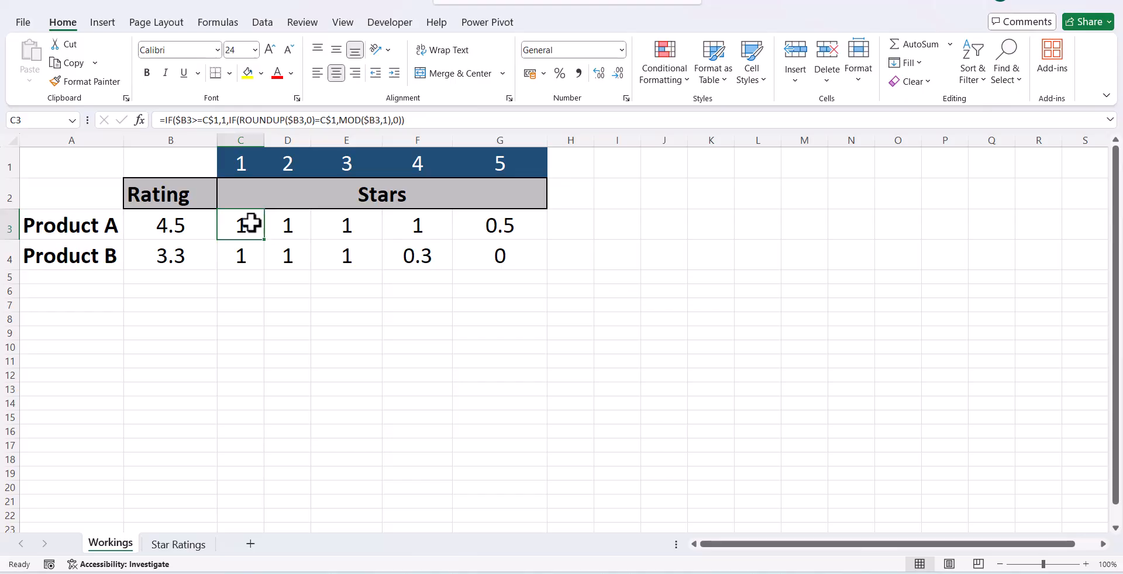
{"action": "left_click_drag", "start_coordinate": [250, 222], "coordinate": [491, 251]}
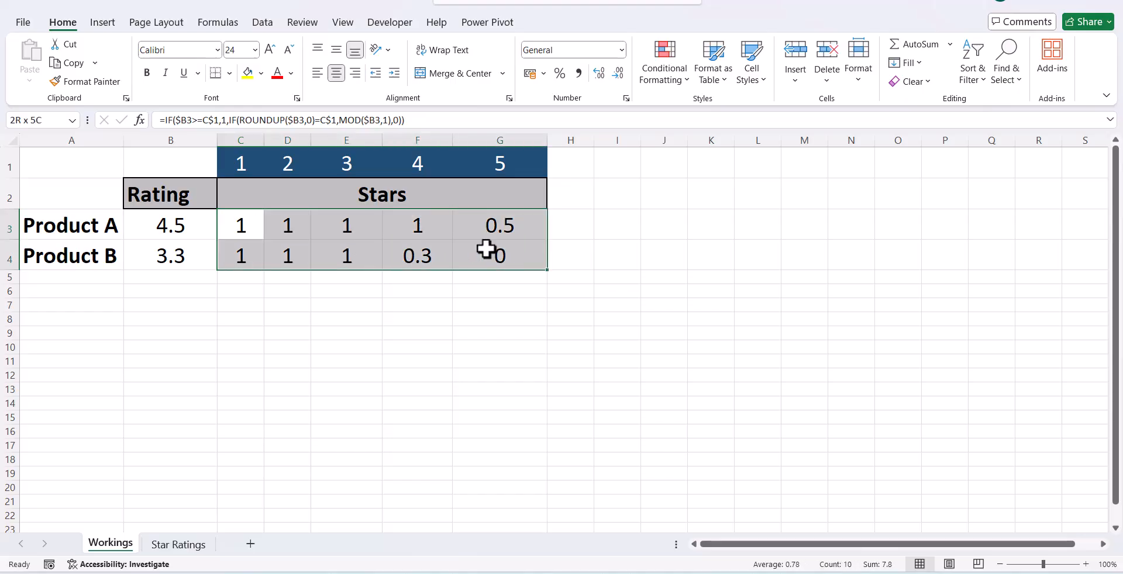
{"action": "left_click", "coordinate": [686, 82]}
{"action": "mouse_move", "coordinate": [732, 225]}
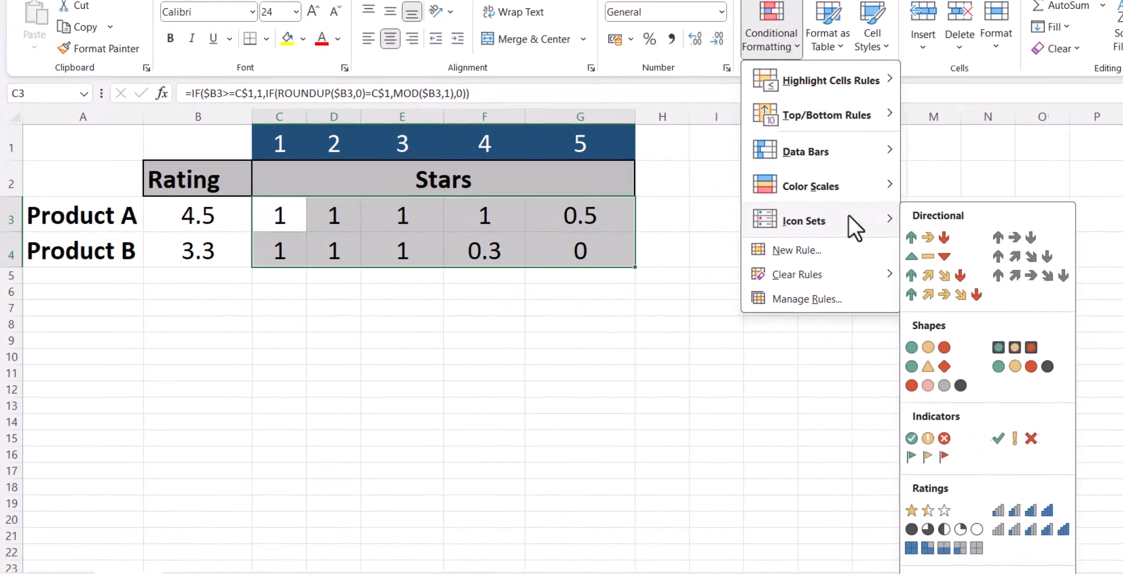
{"action": "left_click", "coordinate": [931, 511]}
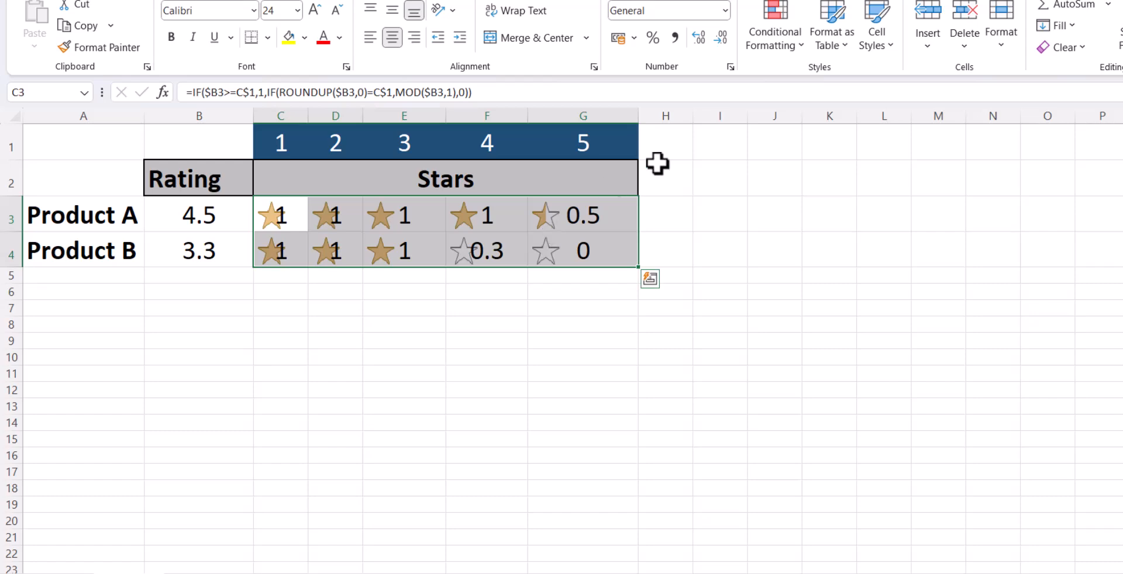
Edit the icon set rule for C3:G4 so that it shows the icons only.
{"action": "left_click", "coordinate": [793, 47]}
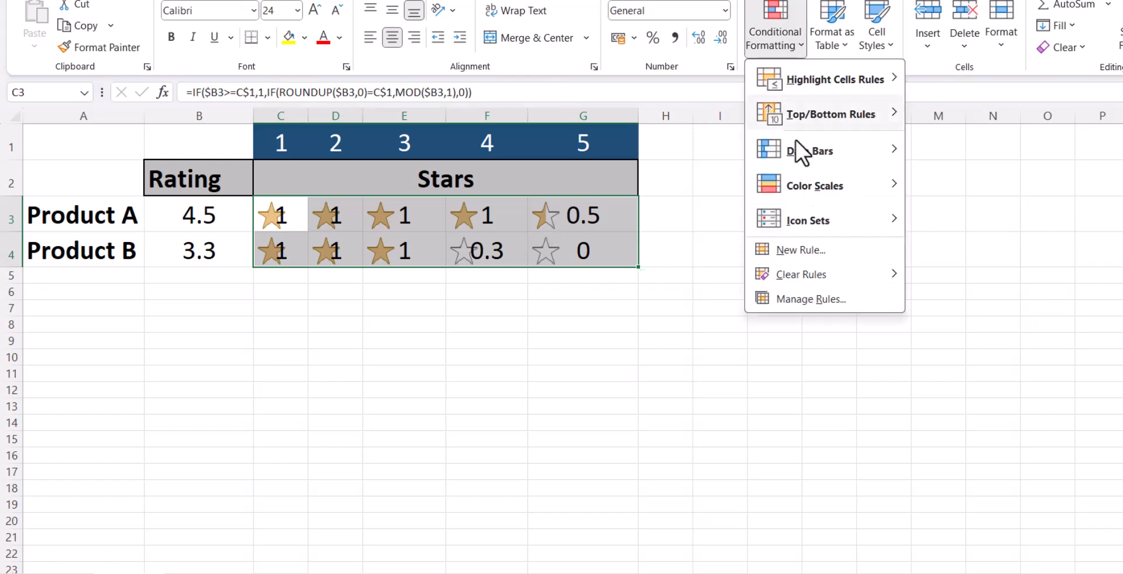
{"action": "left_click", "coordinate": [809, 299]}
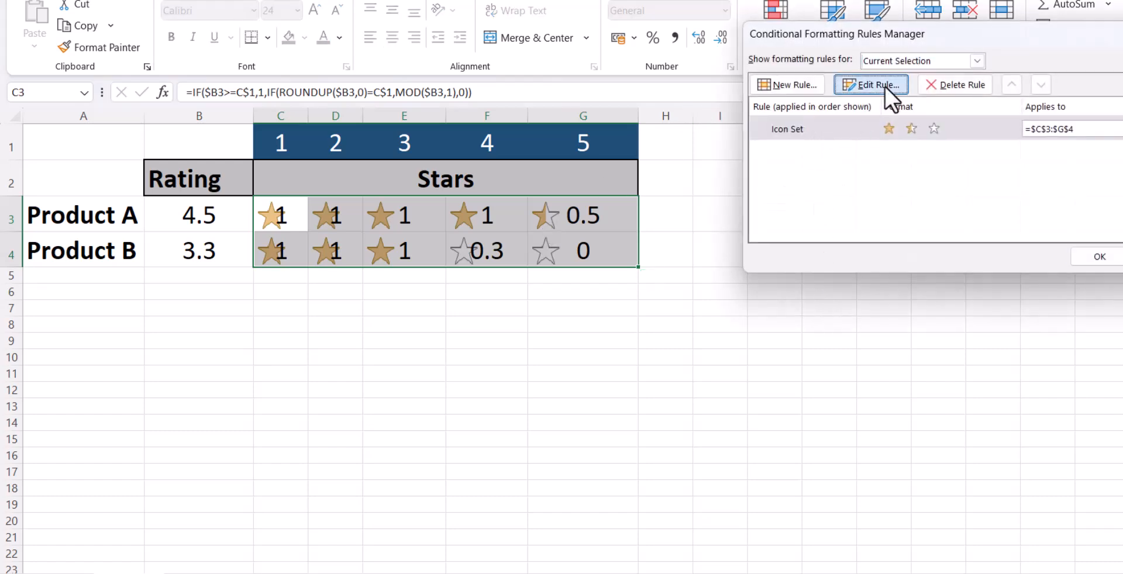
{"action": "left_click", "coordinate": [884, 85]}
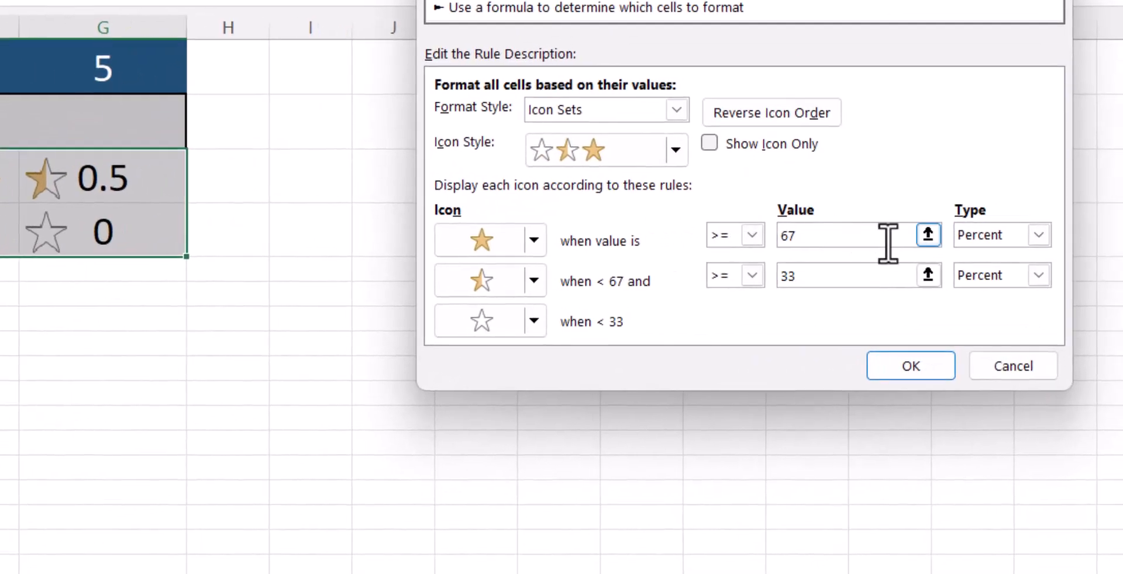
{"action": "left_click", "coordinate": [710, 145]}
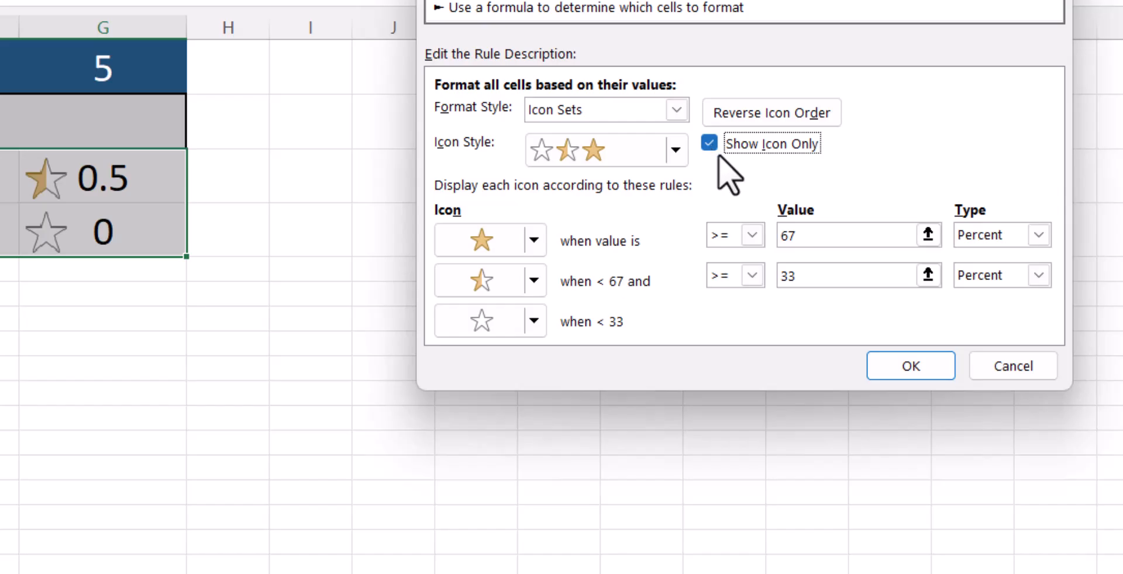
Set the threshold type of both the full-star and half-star icons to Number.
{"action": "left_click", "coordinate": [962, 241]}
{"action": "left_click", "coordinate": [974, 259]}
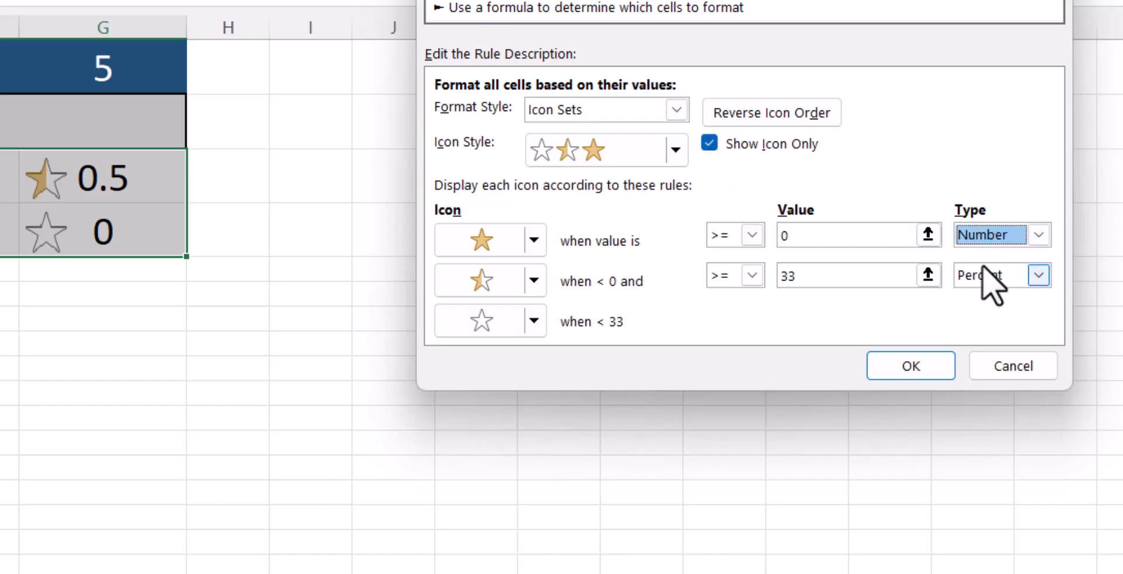
{"action": "left_click", "coordinate": [988, 275]}
{"action": "left_click", "coordinate": [983, 296]}
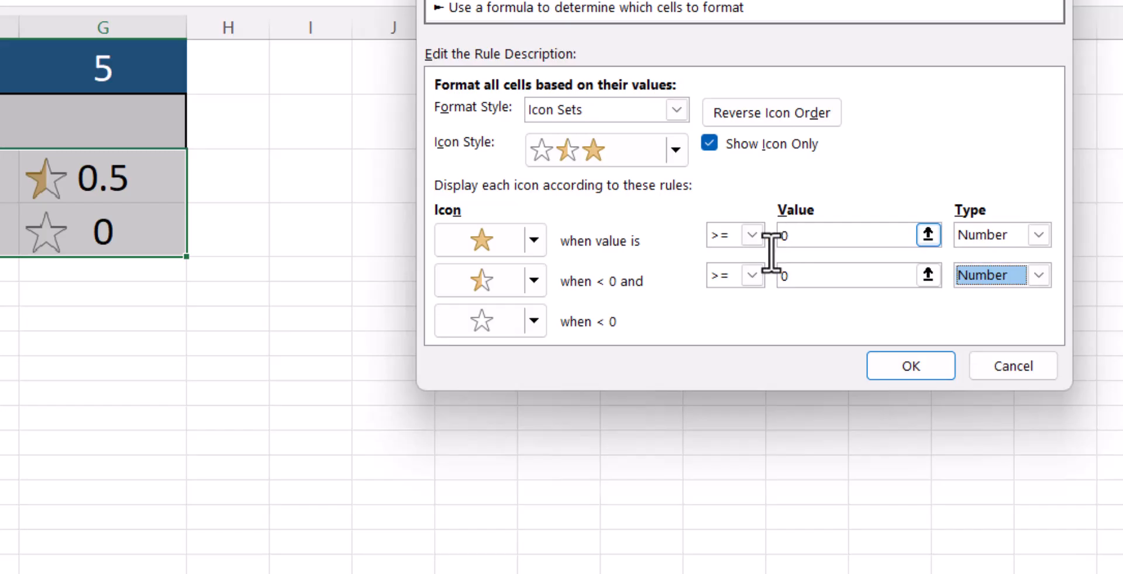
Show the full star for values >= 1 and the half star for values > 0, and apply the edited rule.
{"action": "left_click", "coordinate": [770, 239]}
{"action": "type", "text": "1"}
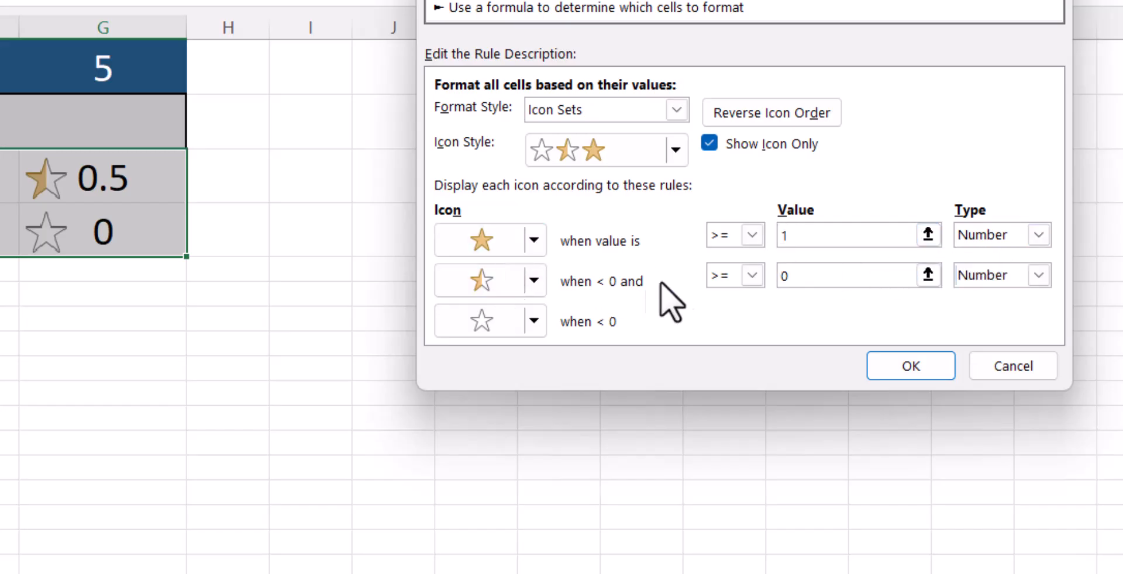
{"action": "left_click", "coordinate": [751, 276]}
{"action": "left_click", "coordinate": [739, 316]}
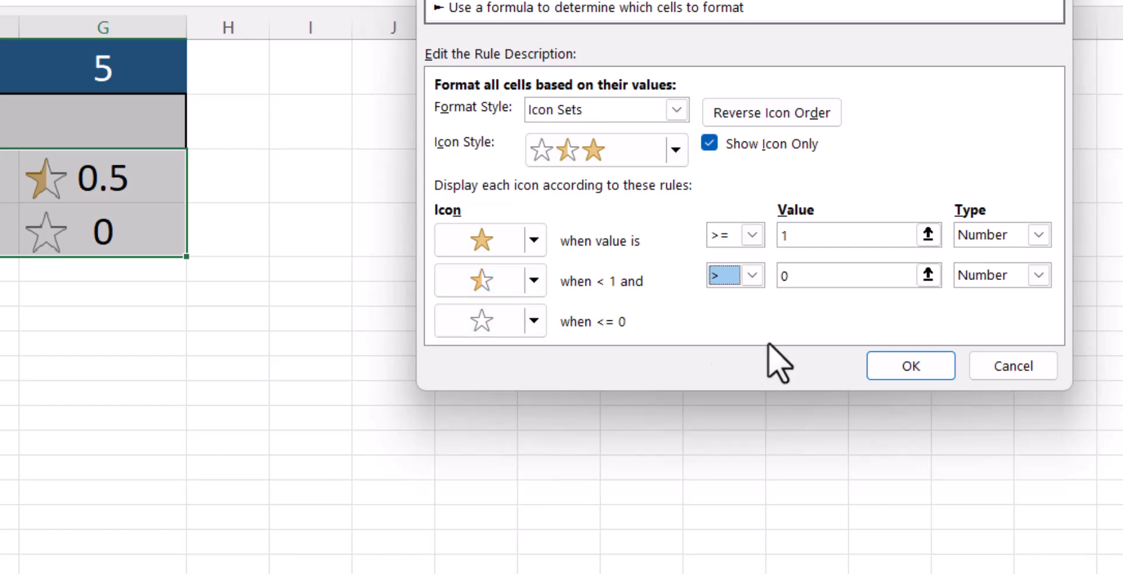
{"action": "left_click", "coordinate": [884, 369]}
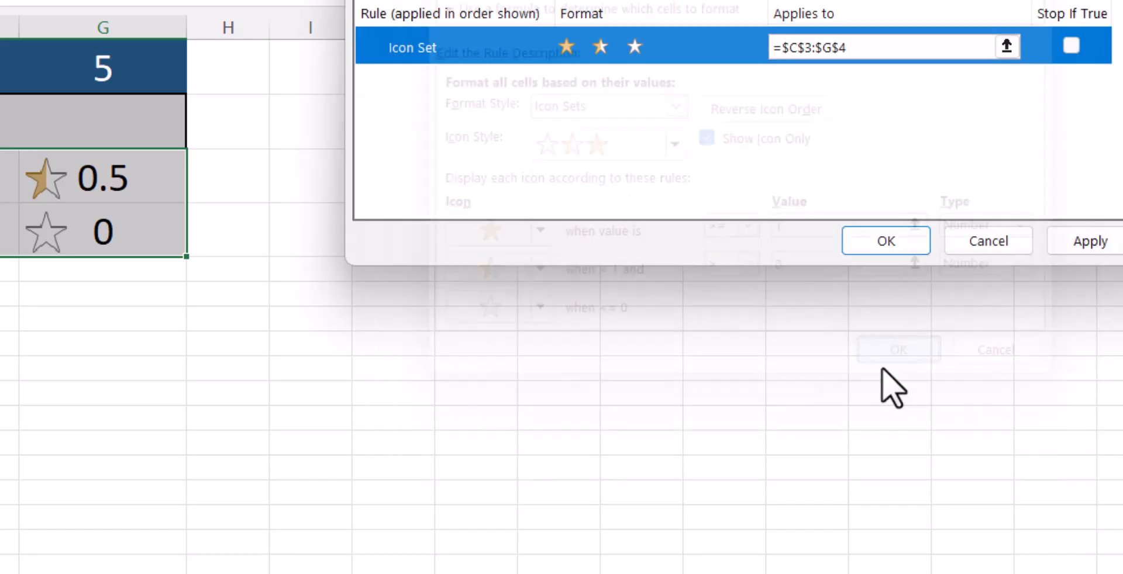
{"action": "left_click", "coordinate": [1076, 257]}
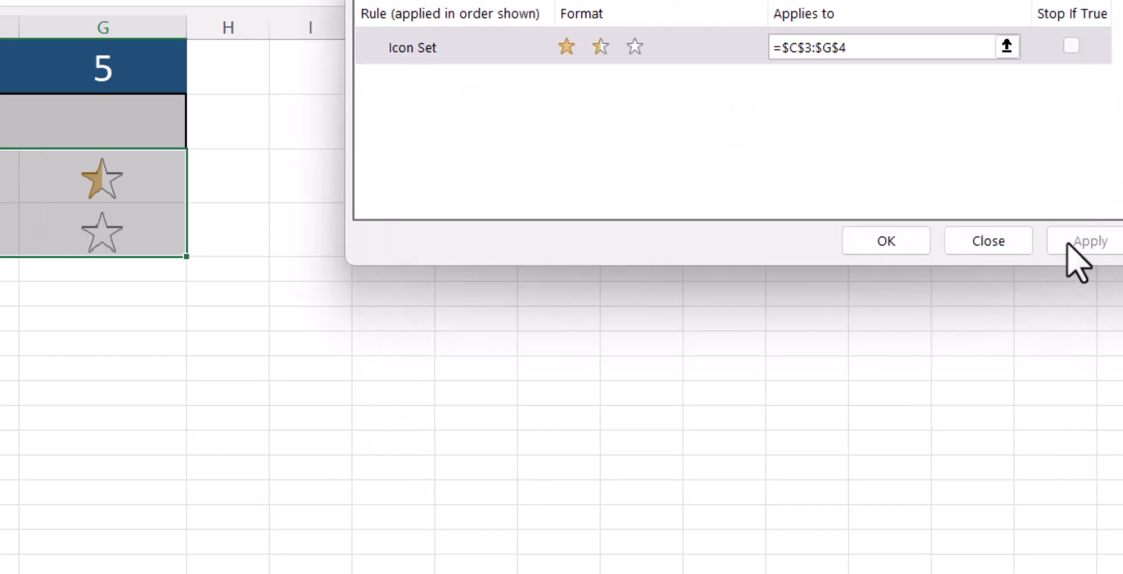
{"action": "left_click", "coordinate": [886, 241]}
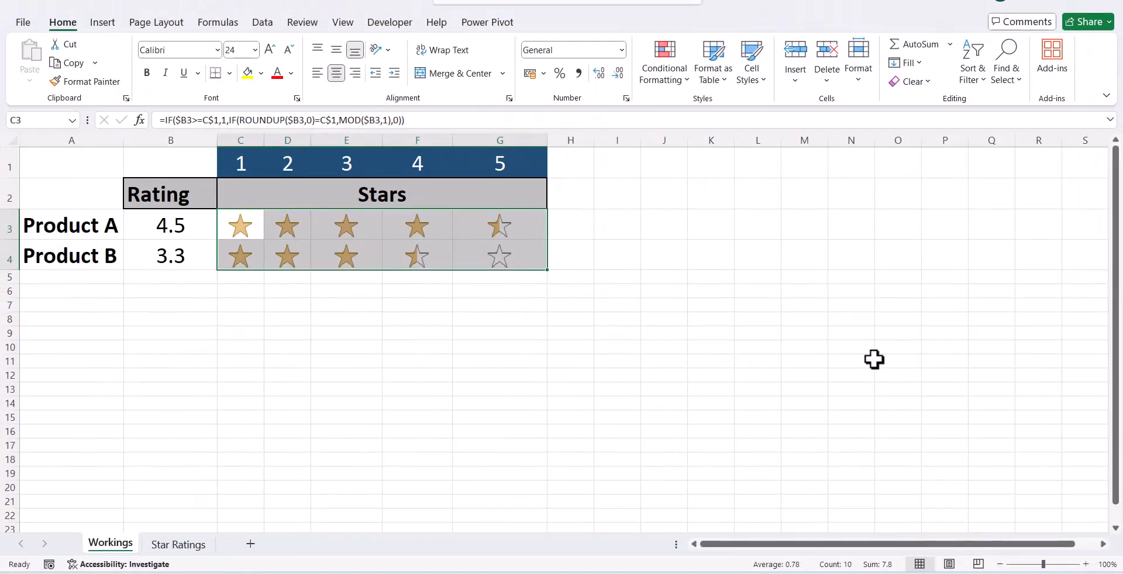
Test the star display by changing Product A's rating in B3 to 2.5 and back to 4.5.
{"action": "left_click", "coordinate": [874, 359]}
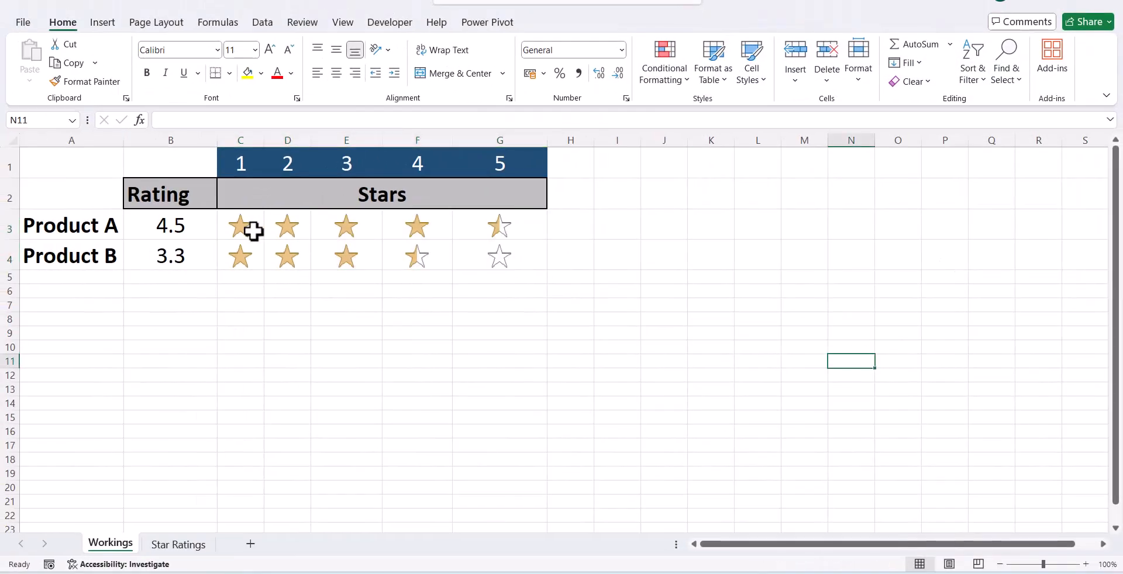
{"action": "left_click", "coordinate": [171, 227]}
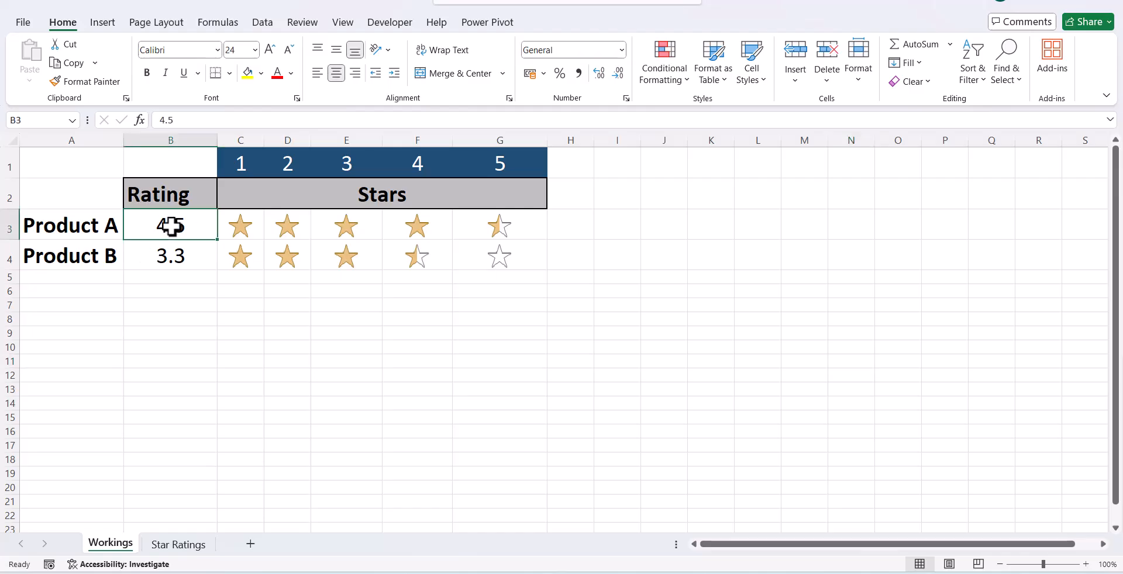
{"action": "type", "text": "2"}
{"action": "key", "text": "Return"}
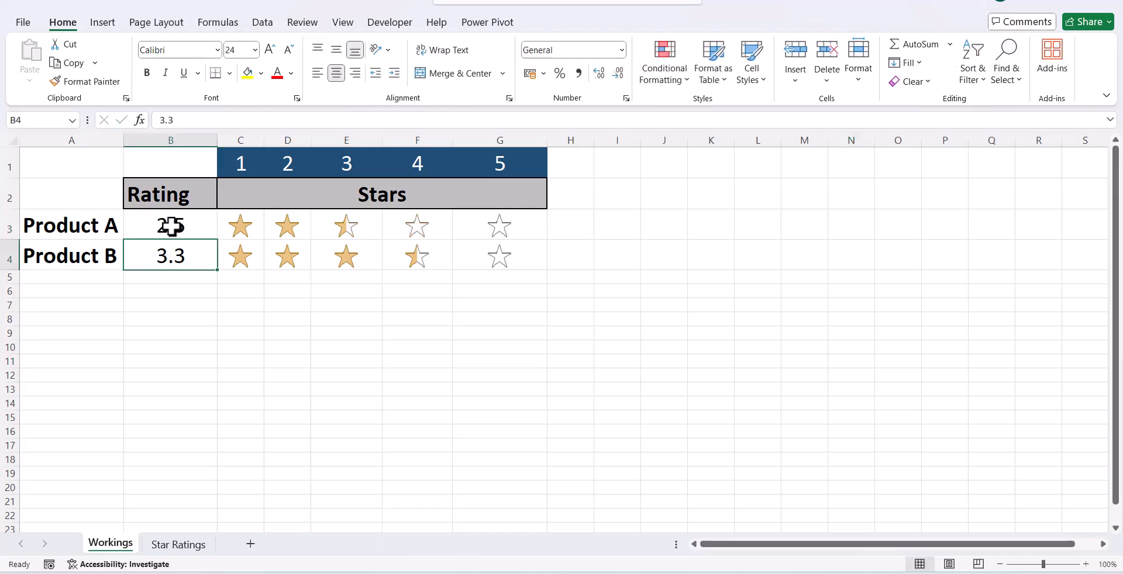
{"action": "left_click", "coordinate": [171, 226]}
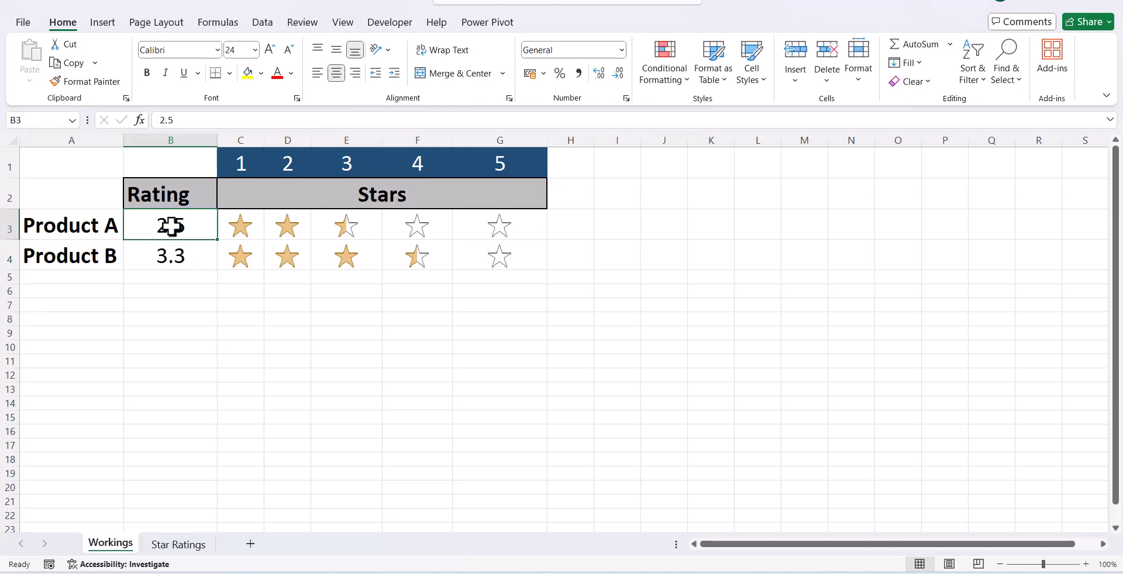
{"action": "type", "text": "4"}
{"action": "key", "text": "Return"}
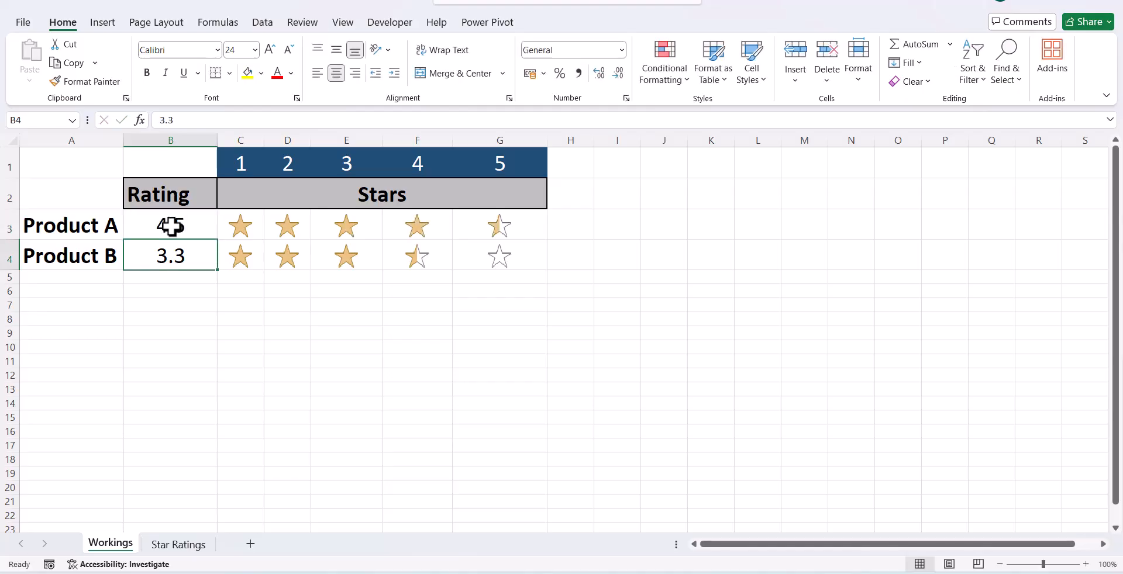
Set Product A's rating in B3 to 1.5.
{"action": "left_click", "coordinate": [171, 227]}
{"action": "type", "text": "1.5"}
{"action": "key", "text": "Return"}
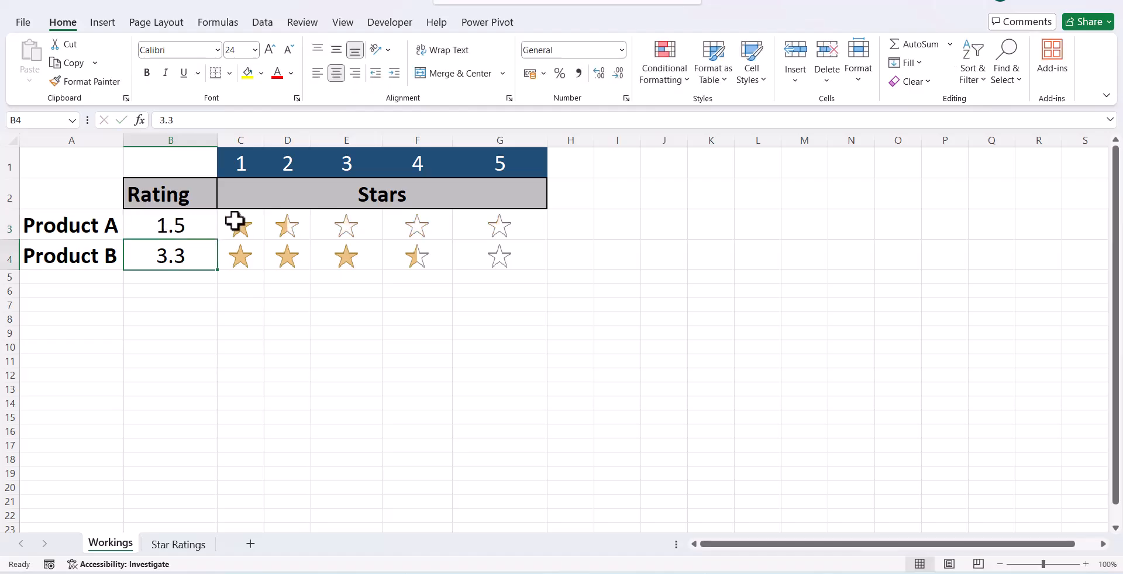
Turn off the gridlines on the Workings sheet.
{"action": "left_click", "coordinate": [235, 222]}
{"action": "left_click_drag", "start_coordinate": [235, 222], "coordinate": [494, 255]}
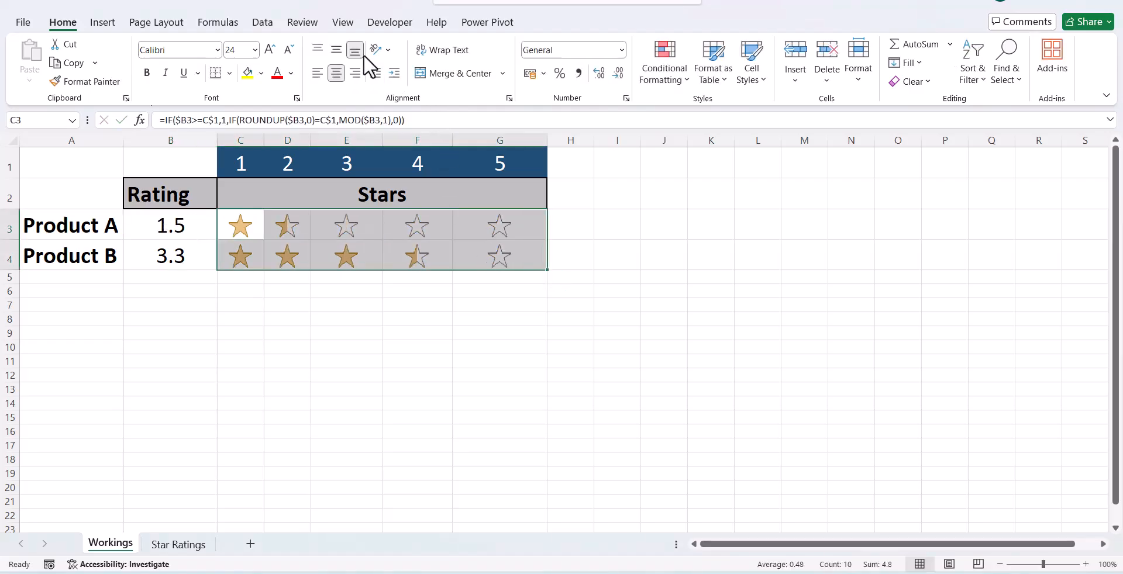
{"action": "left_click", "coordinate": [354, 22]}
{"action": "left_click", "coordinate": [370, 62]}
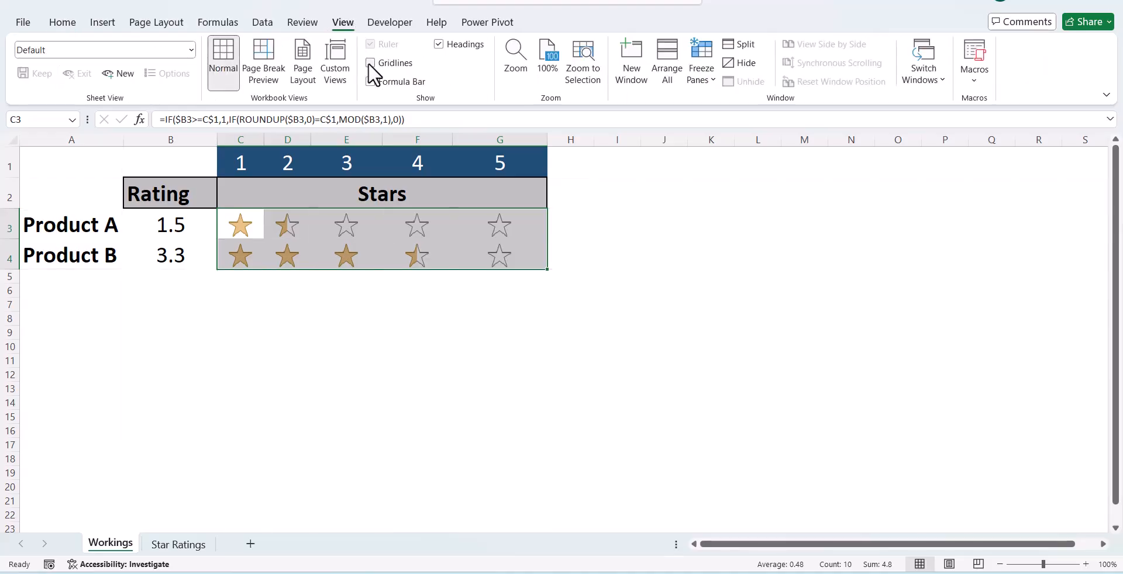
{"action": "left_click", "coordinate": [366, 335]}
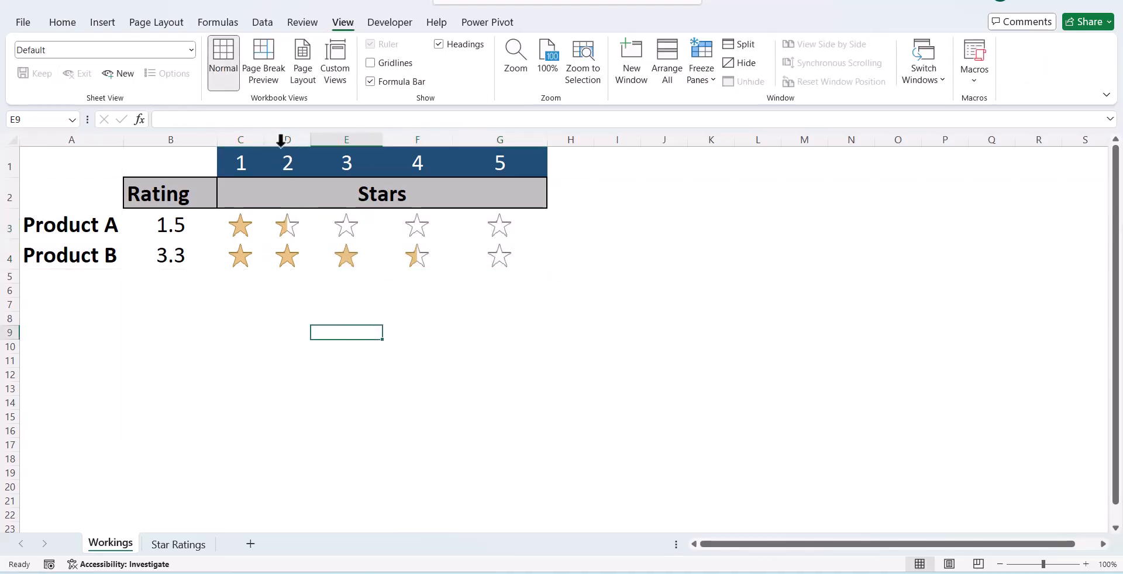
Narrow columns E, F and G to bring the stars closer together.
{"action": "left_click_drag", "start_coordinate": [380, 139], "coordinate": [349, 141]}
{"action": "left_click_drag", "start_coordinate": [417, 140], "coordinate": [405, 141]}
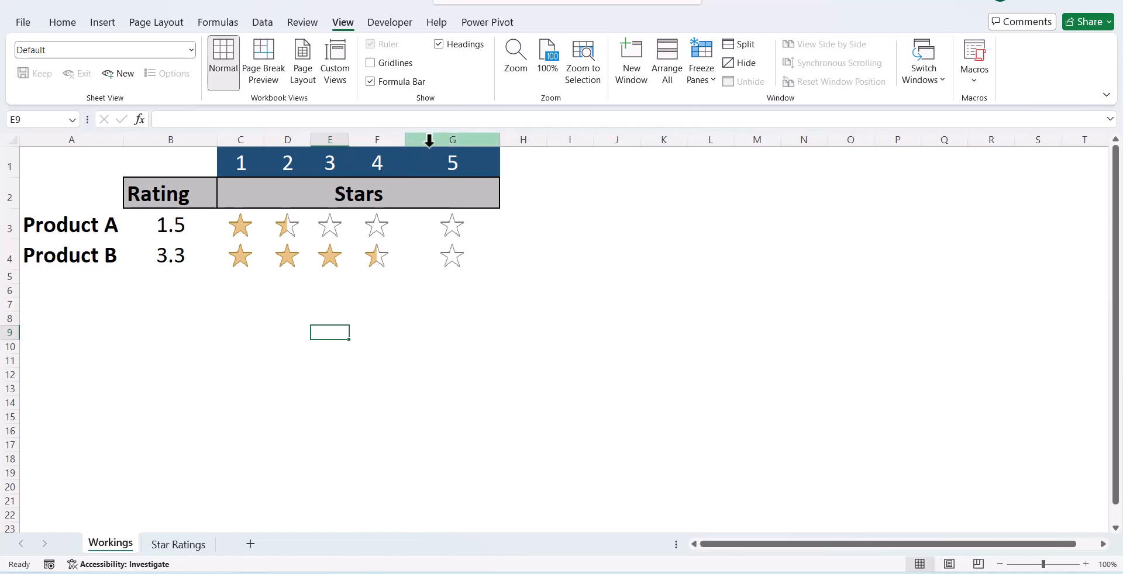
{"action": "left_click_drag", "start_coordinate": [500, 141], "coordinate": [429, 148]}
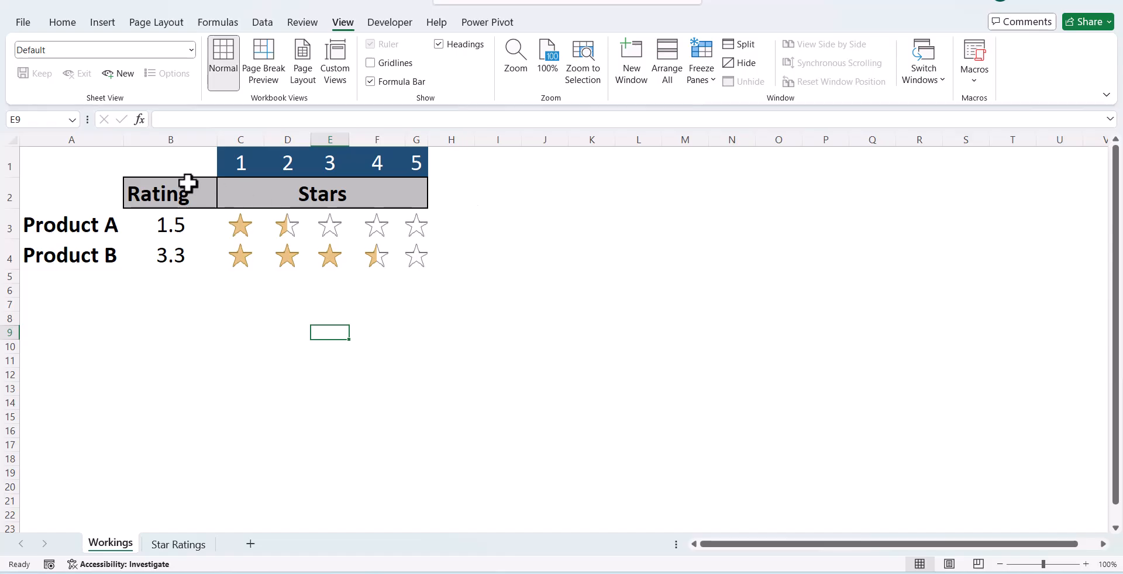
Hide row 1 with the helper numbers 1 to 5 above the Stars heading.
{"action": "left_click", "coordinate": [10, 161]}
{"action": "right_click", "coordinate": [16, 157]}
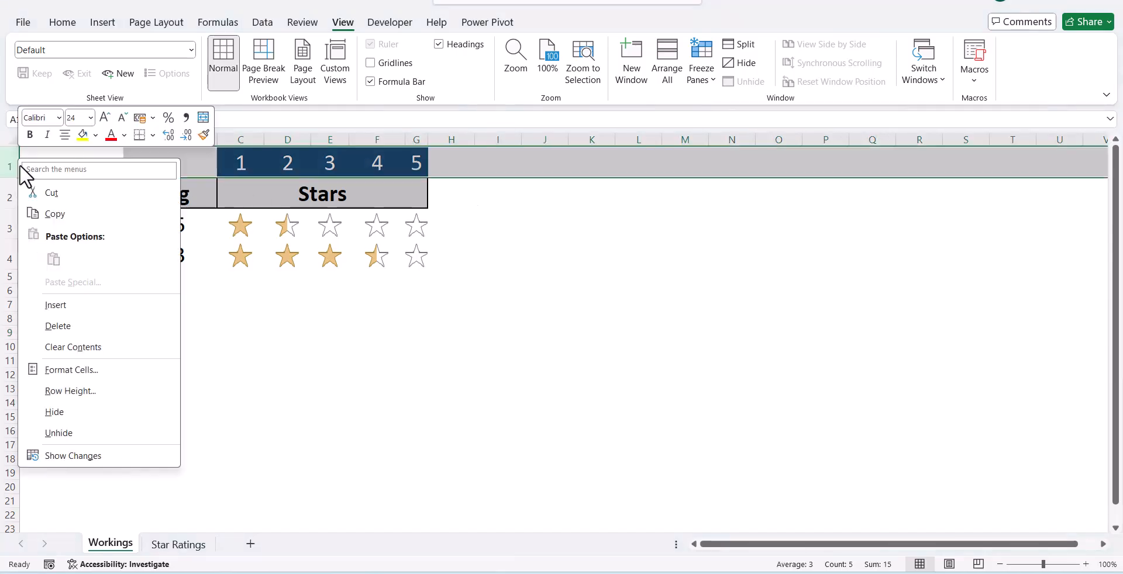
{"action": "left_click", "coordinate": [82, 412]}
{"action": "left_click", "coordinate": [266, 363]}
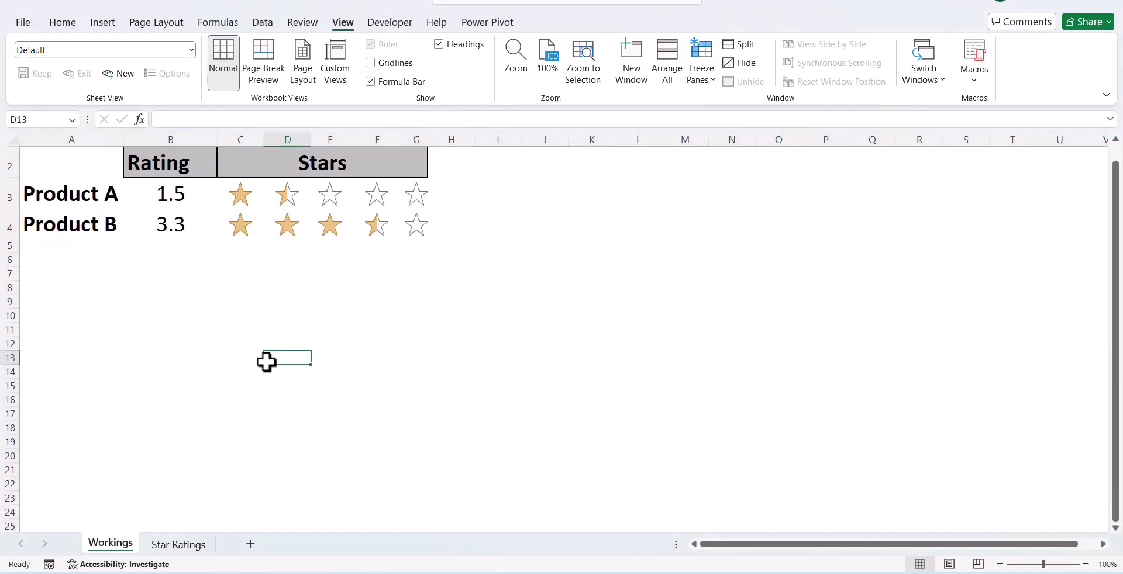